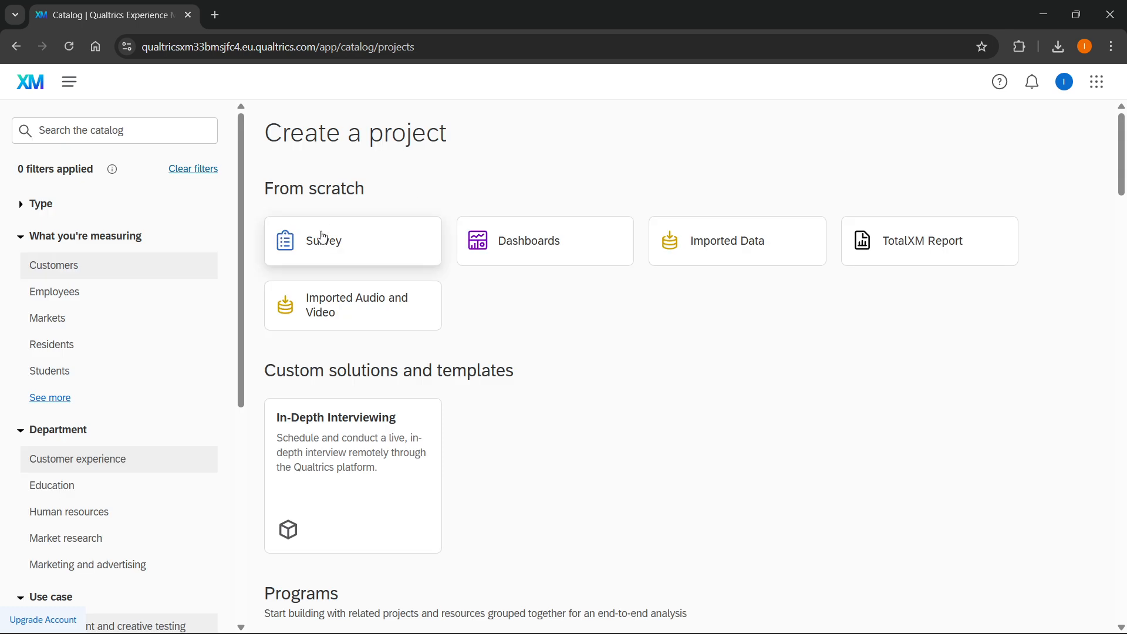
Create a blank survey project from scratch named "Tutorial Survey YouTube"
click(322, 237)
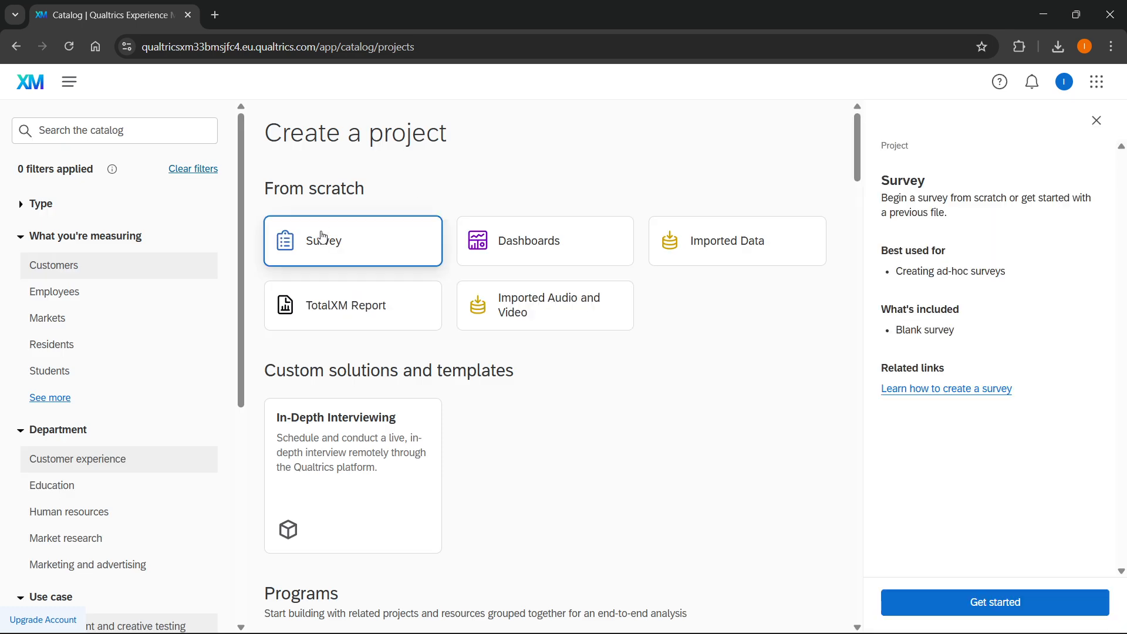
click(961, 607)
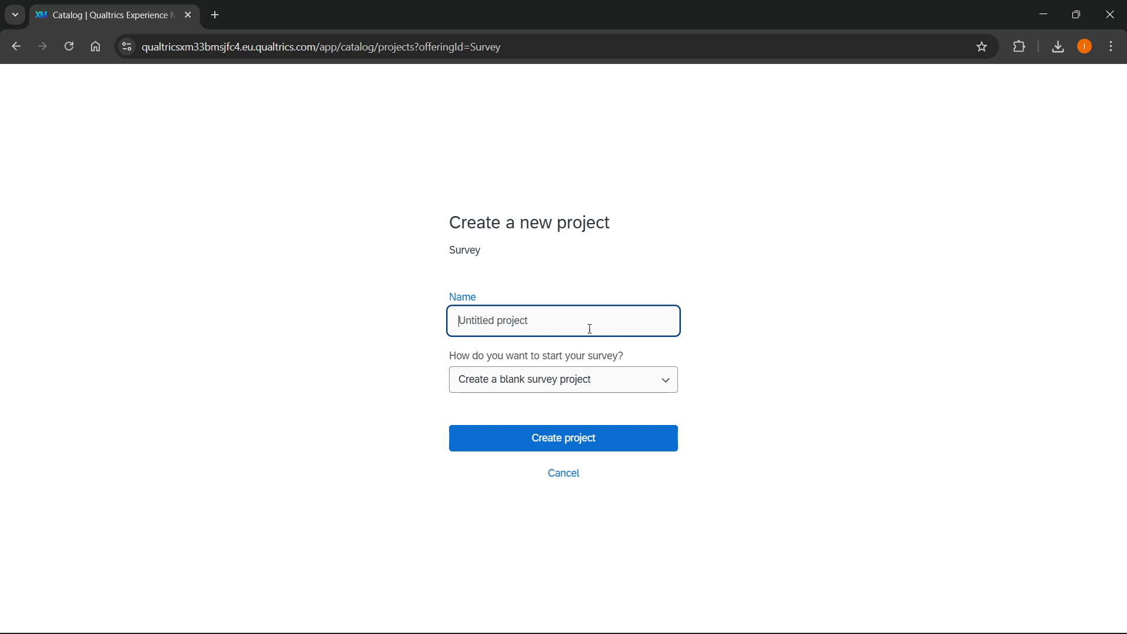
click(557, 319)
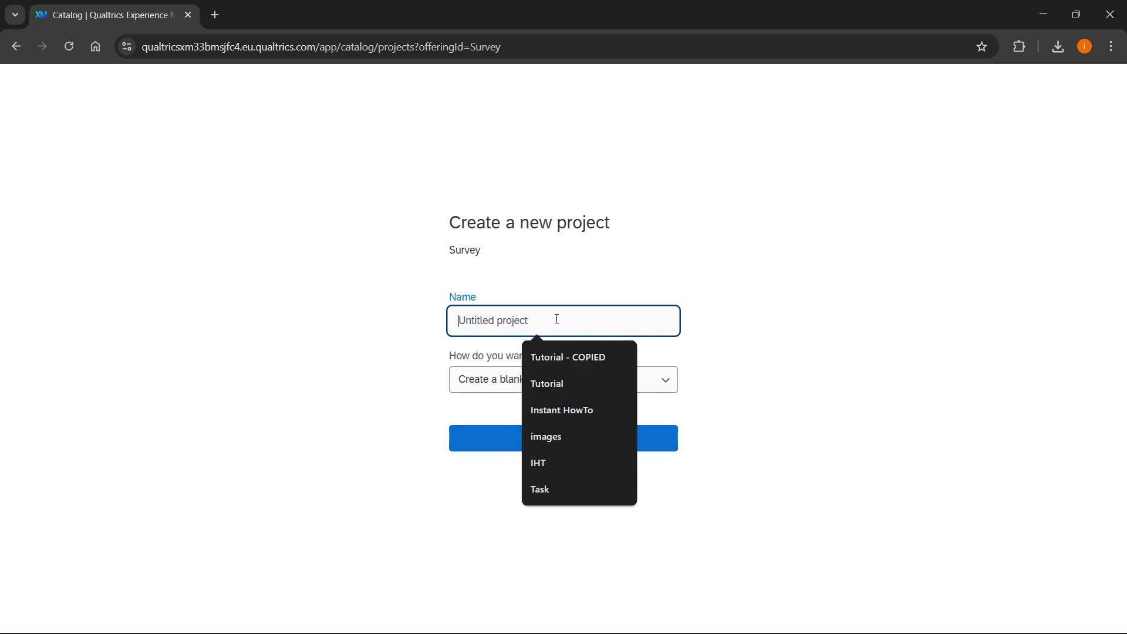
click(556, 377)
text(Survey)
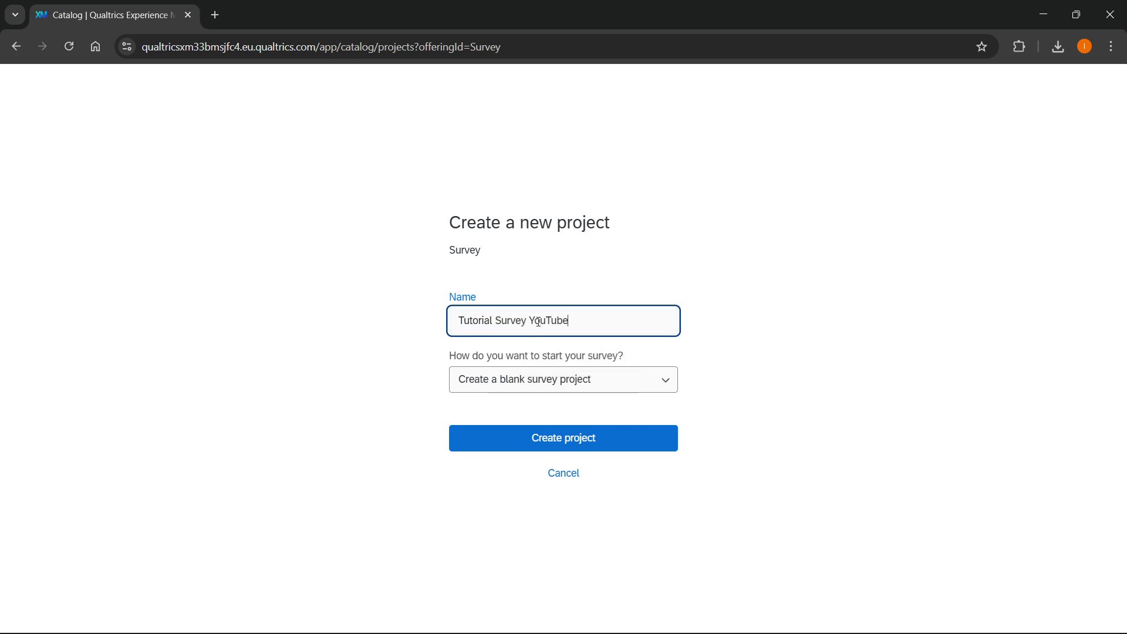
click(598, 383)
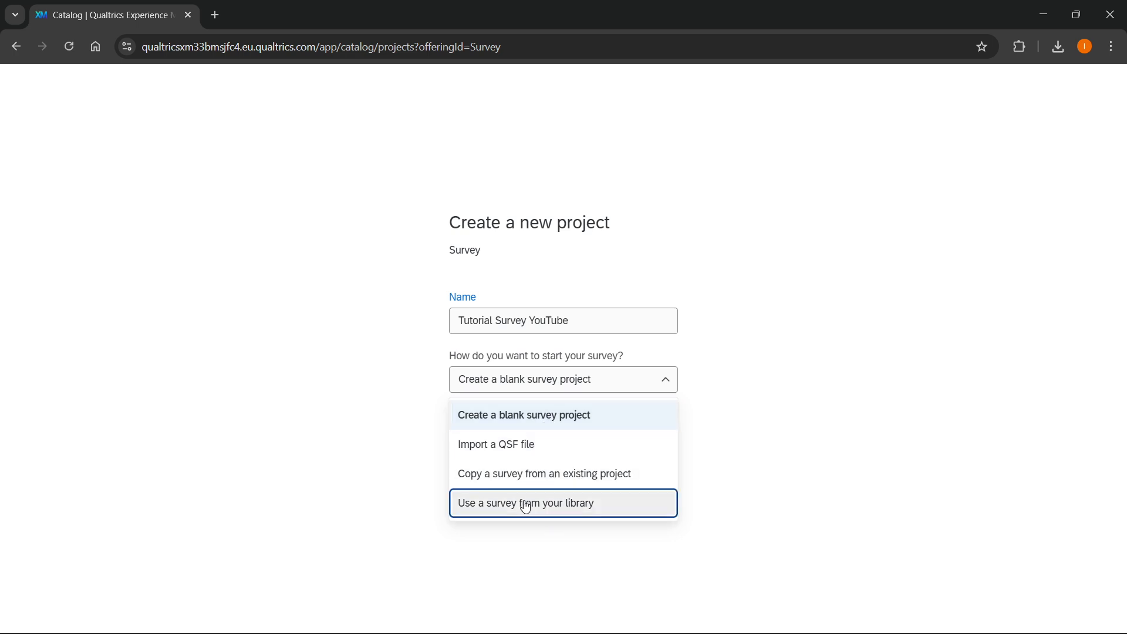
click(515, 418)
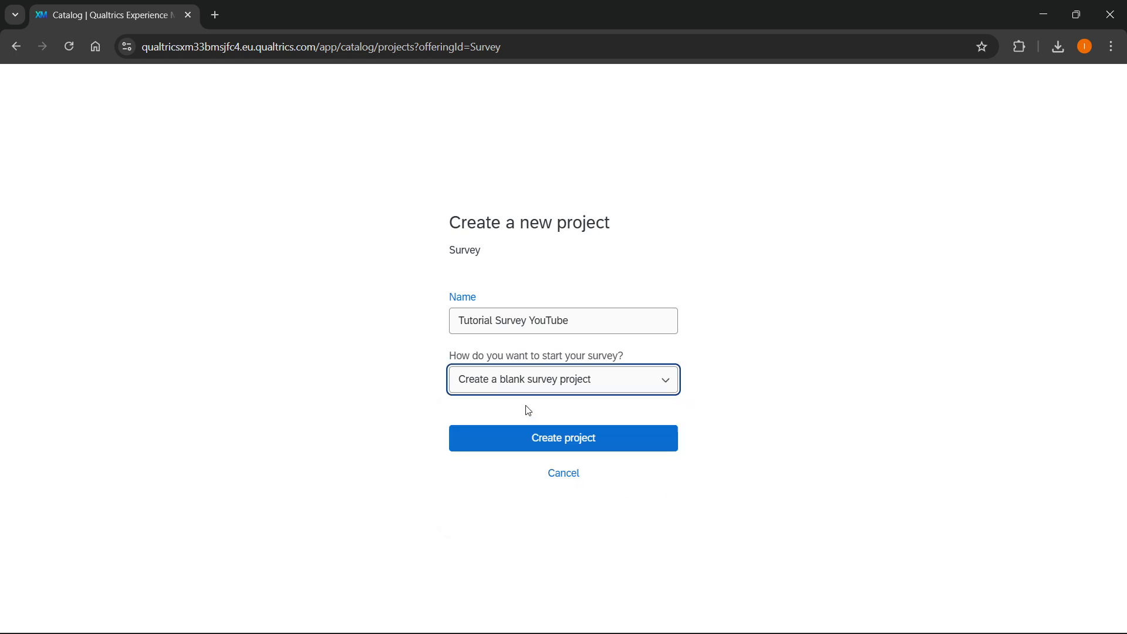
click(562, 435)
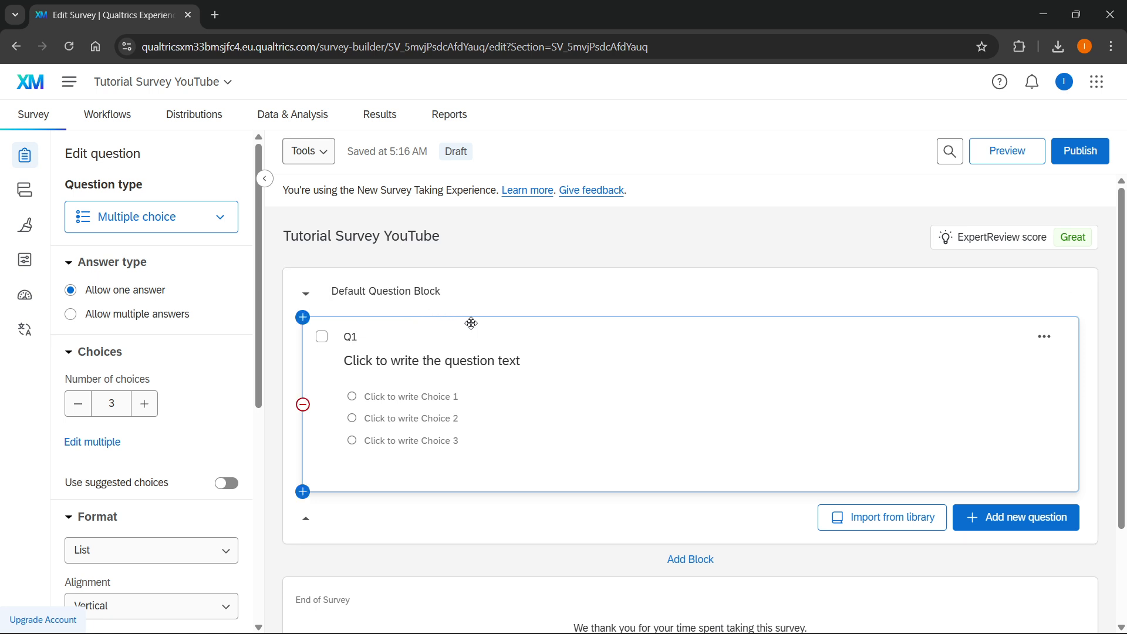
scroll(149, 317, down, 5)
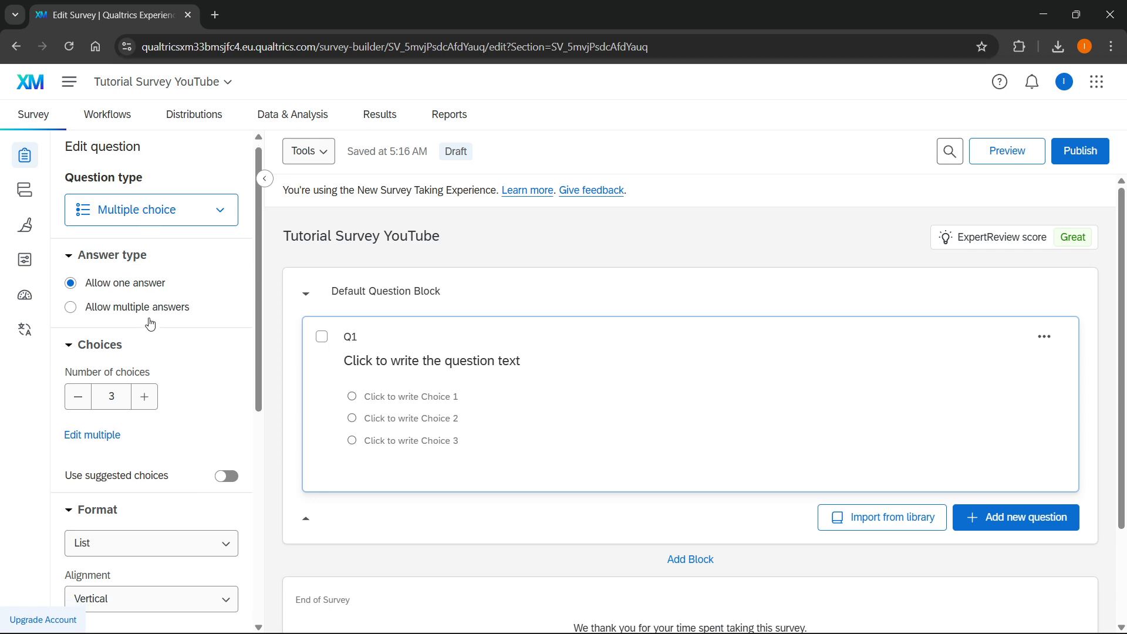
scroll(150, 322, up, 5)
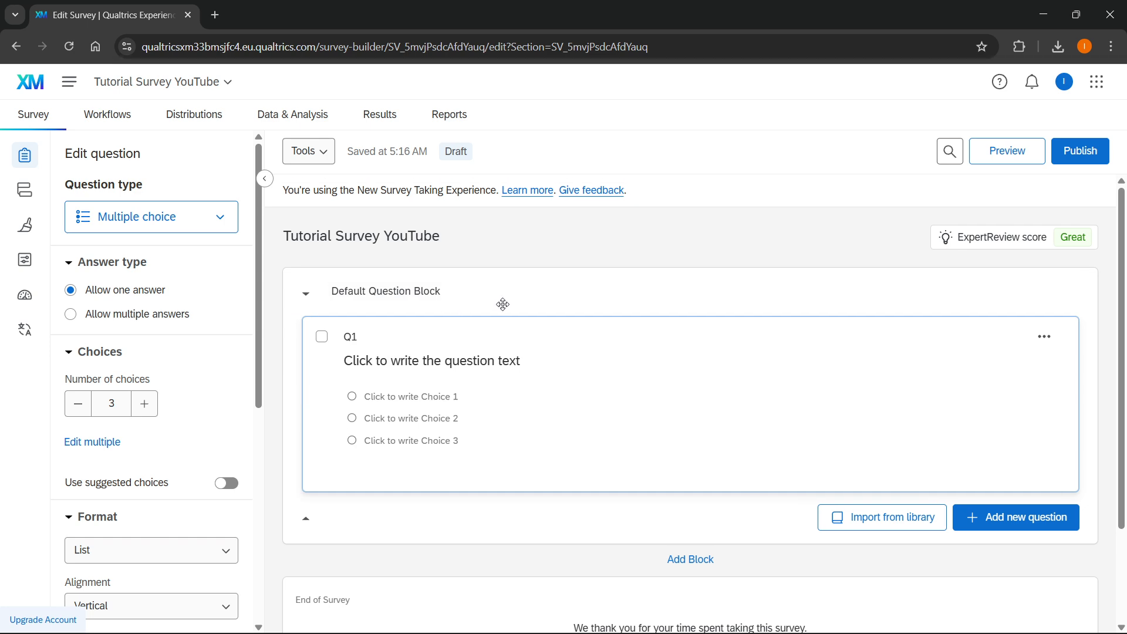
scroll(503, 305, down, 2)
scroll(468, 446, up, 2)
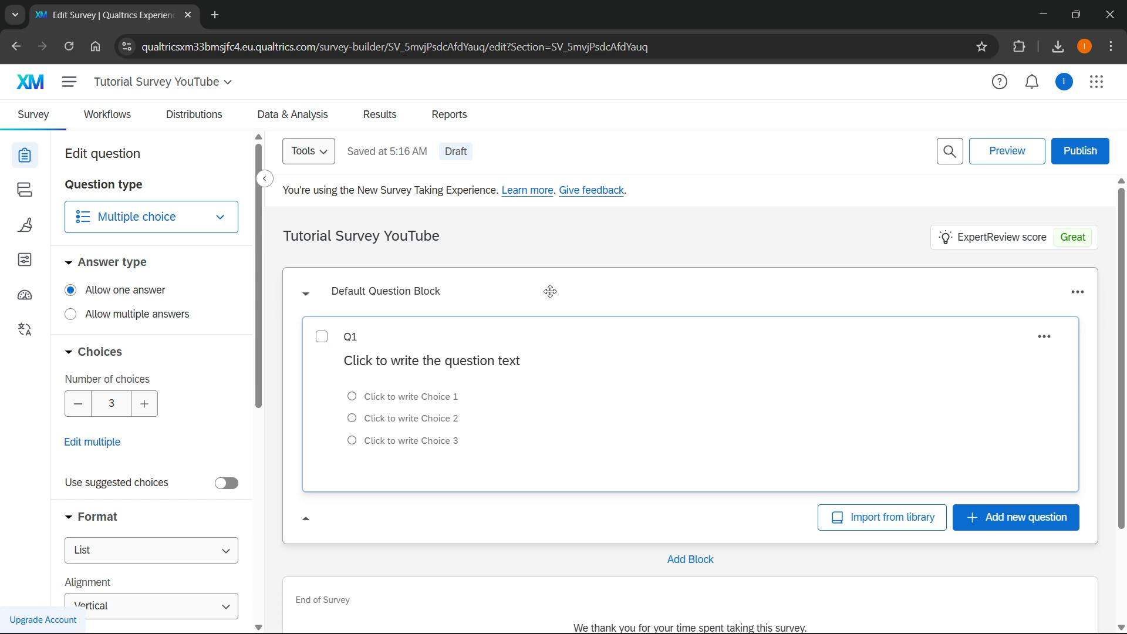
Write "What is your favorite color?" as the first question's text and set its choices to Red, Blue and Green
click(388, 359)
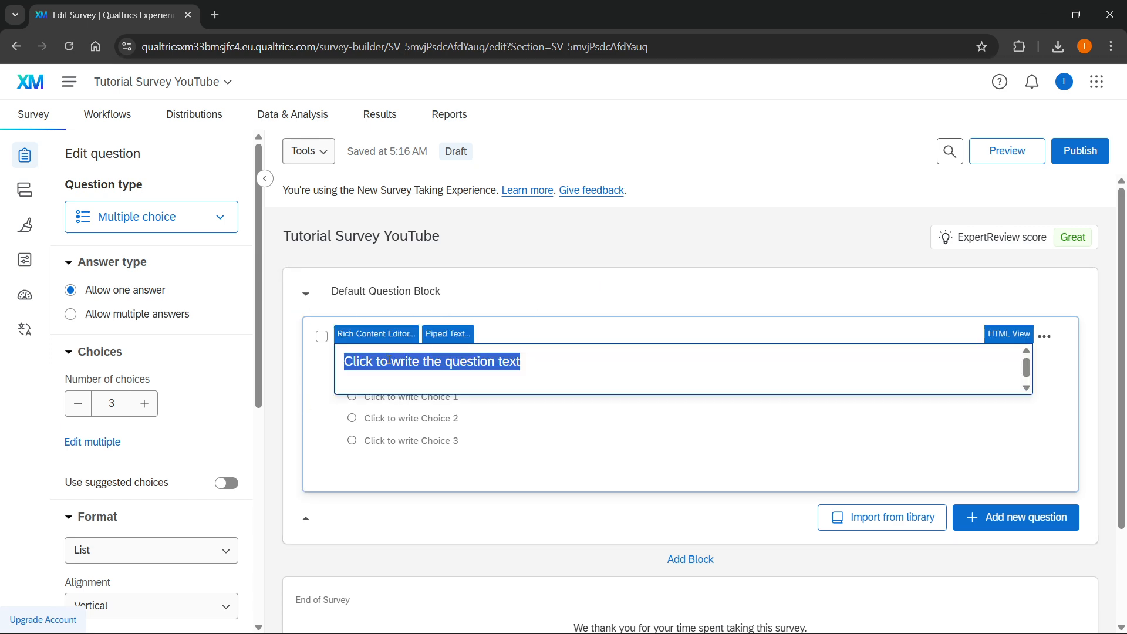
text(Wh)
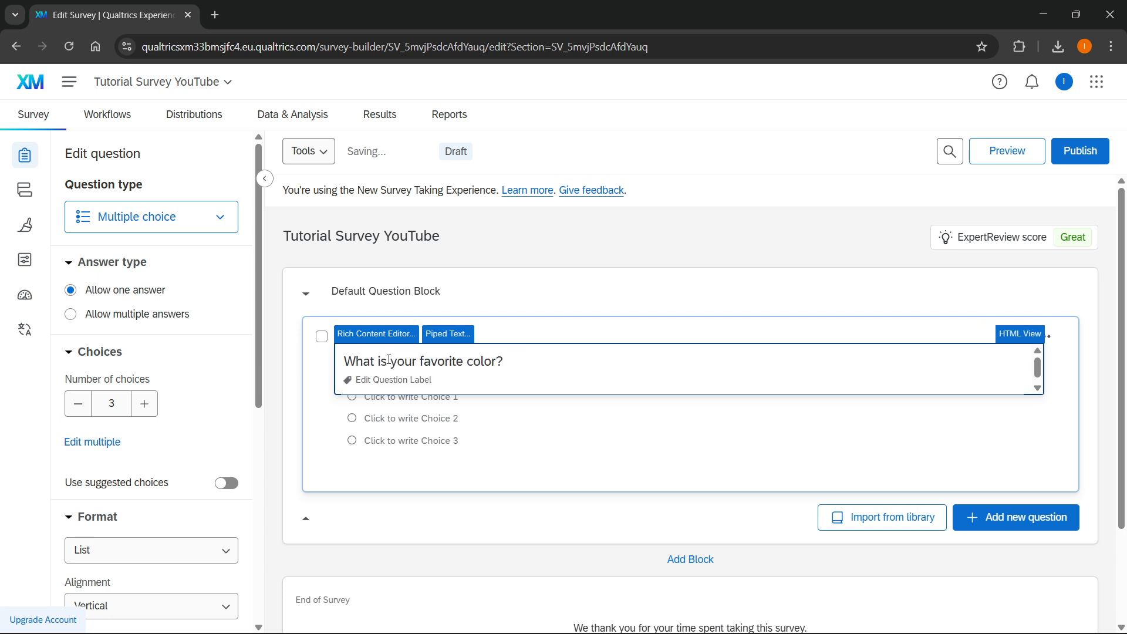
click(403, 422)
click(402, 400)
text(Red)
click(402, 421)
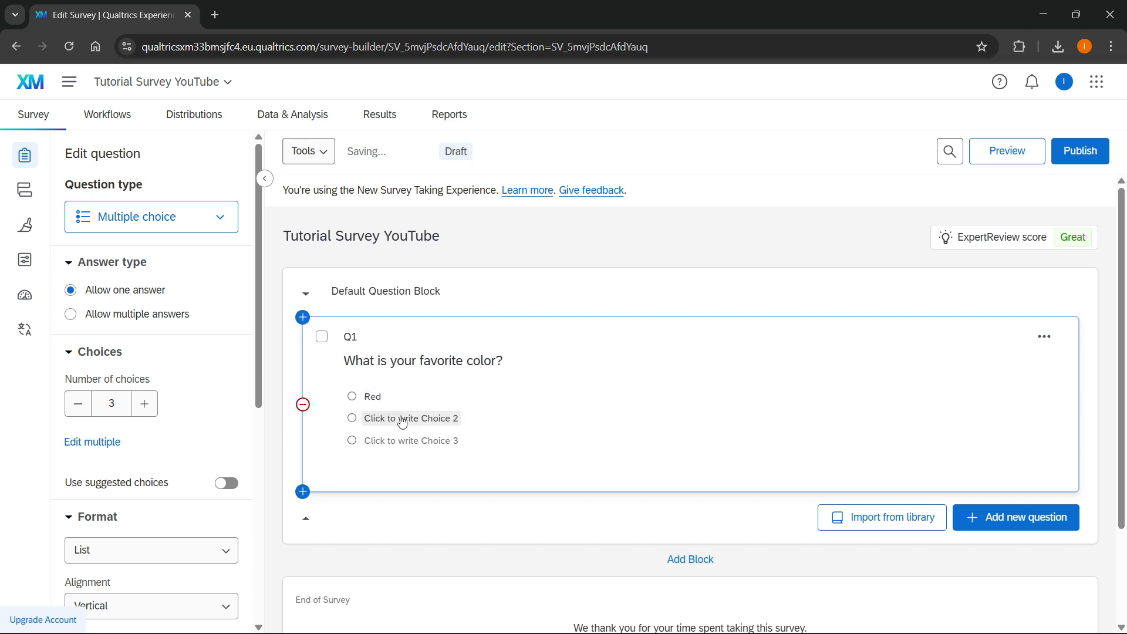
text(Blue)
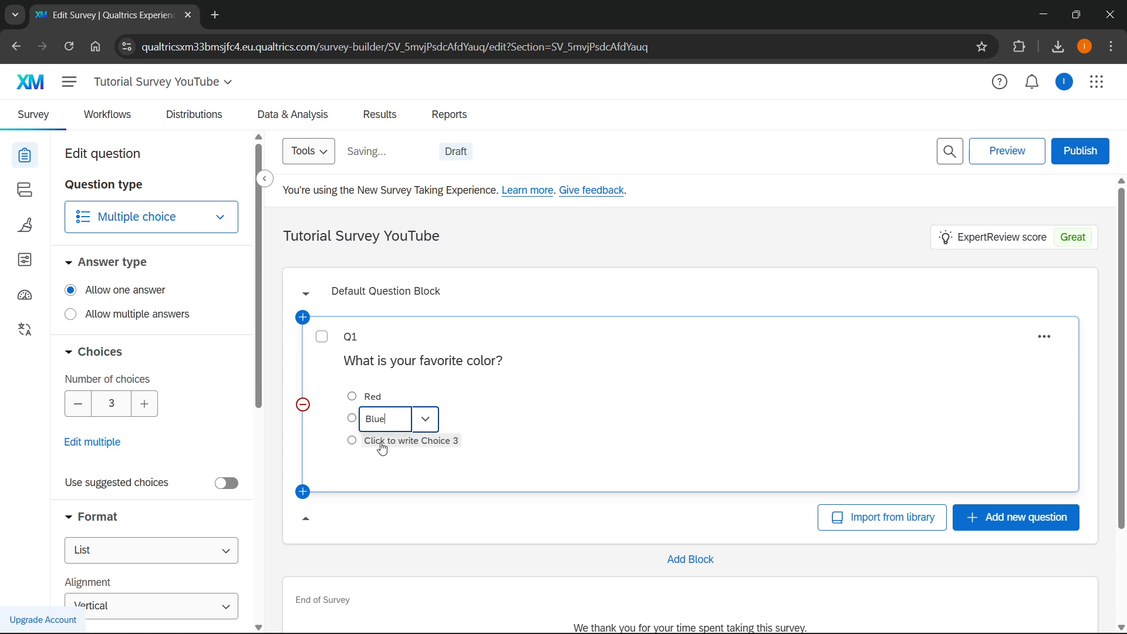
click(382, 445)
text(Green)
Add a new block below the Default Question Block and insert a Text entry question in it
scroll(575, 452, down, 1)
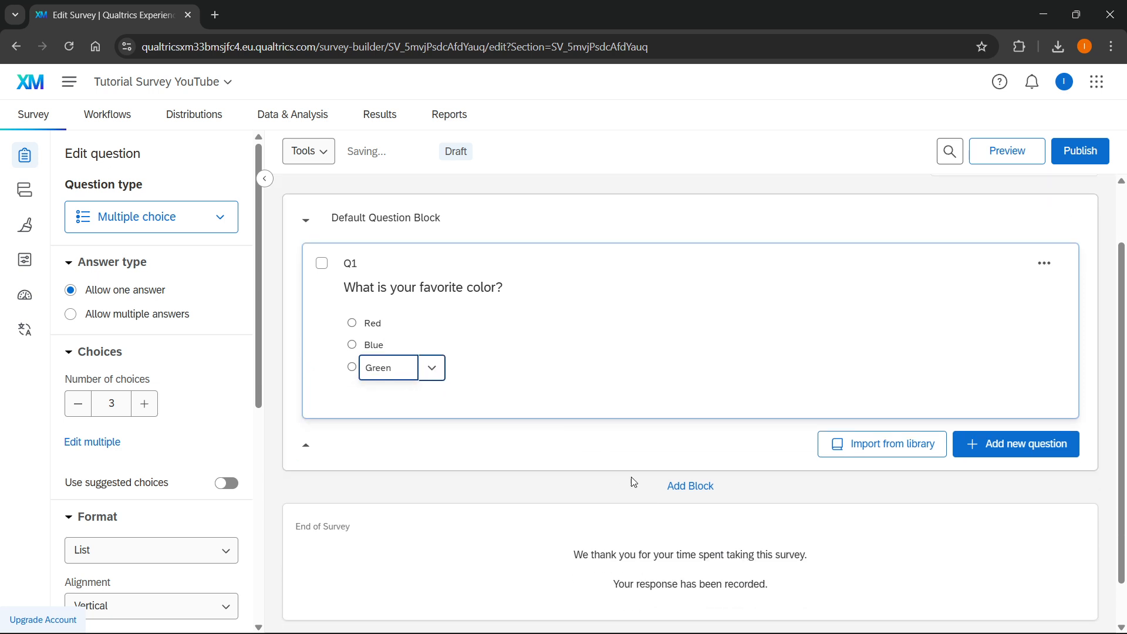
click(684, 488)
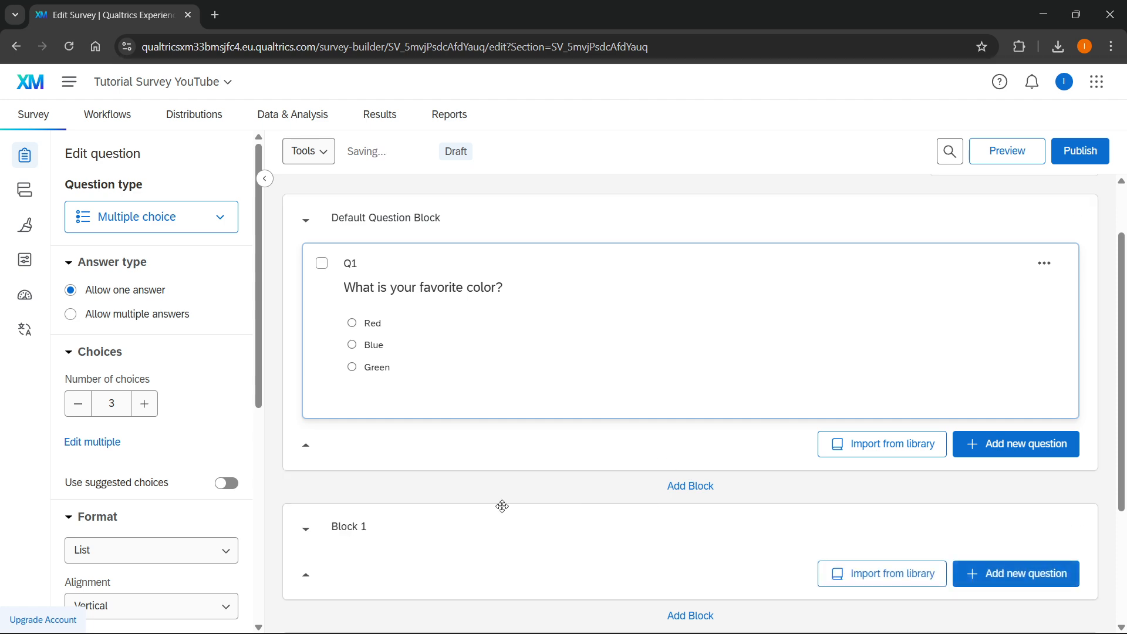
scroll(502, 506, down, 2)
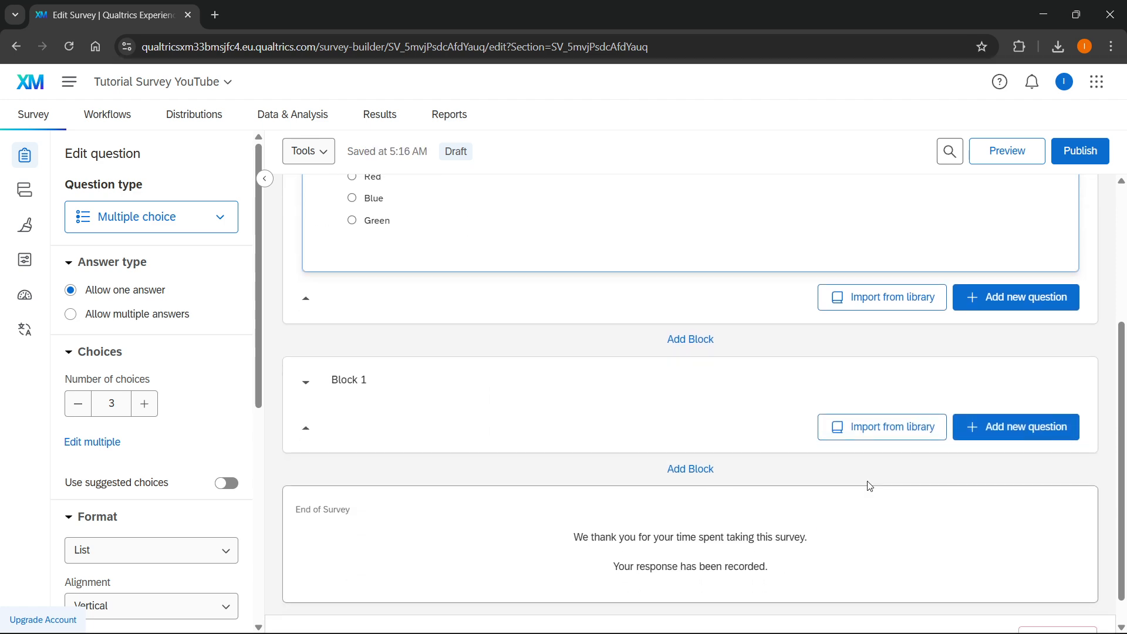
click(1010, 435)
scroll(937, 305, down, 8)
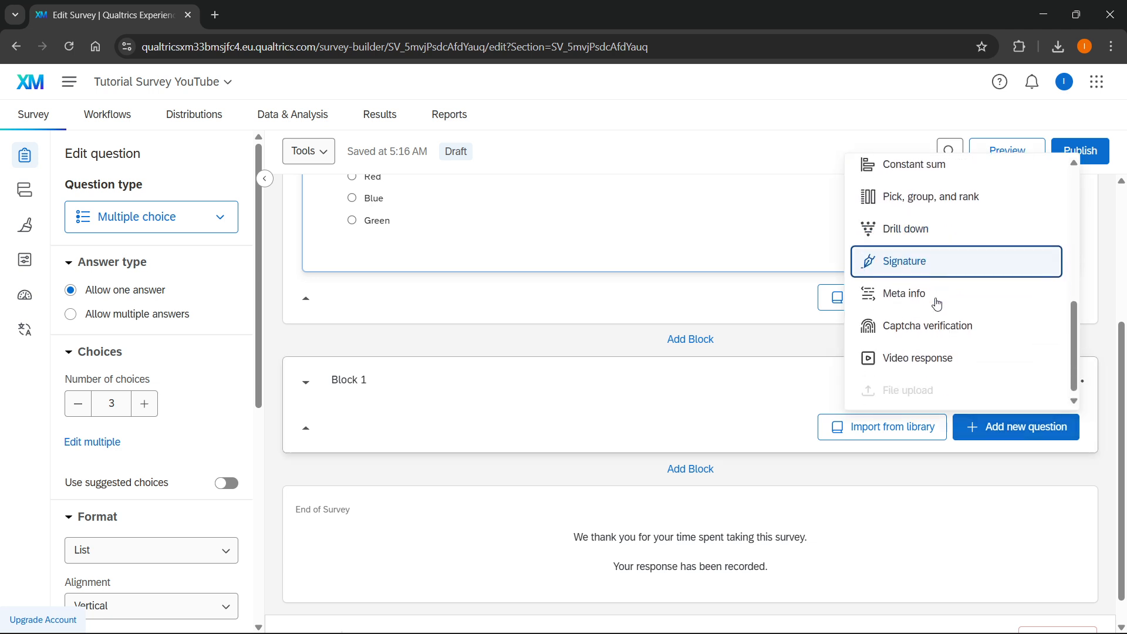
scroll(937, 304, up, 8)
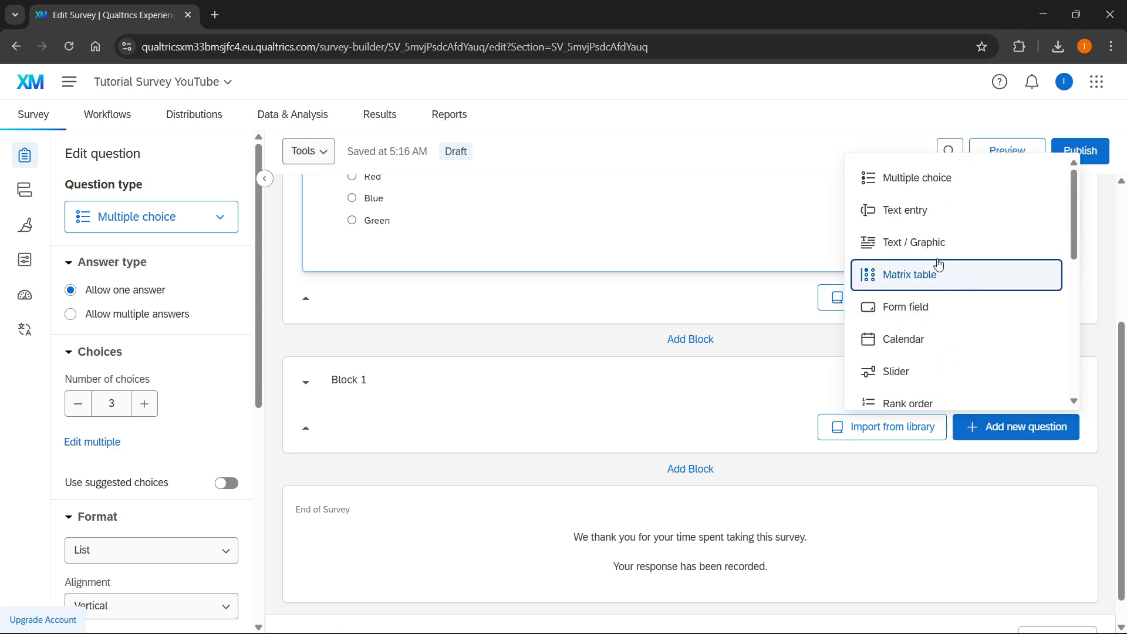
click(912, 218)
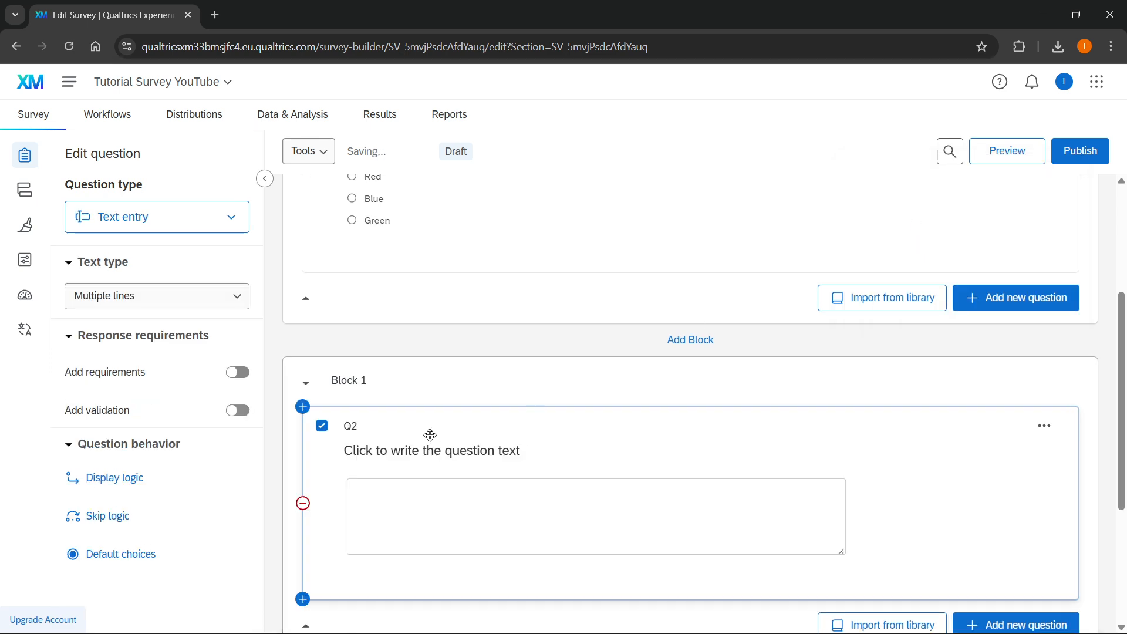
Set the text entry question's wording to "What's your favorite food?"
click(439, 450)
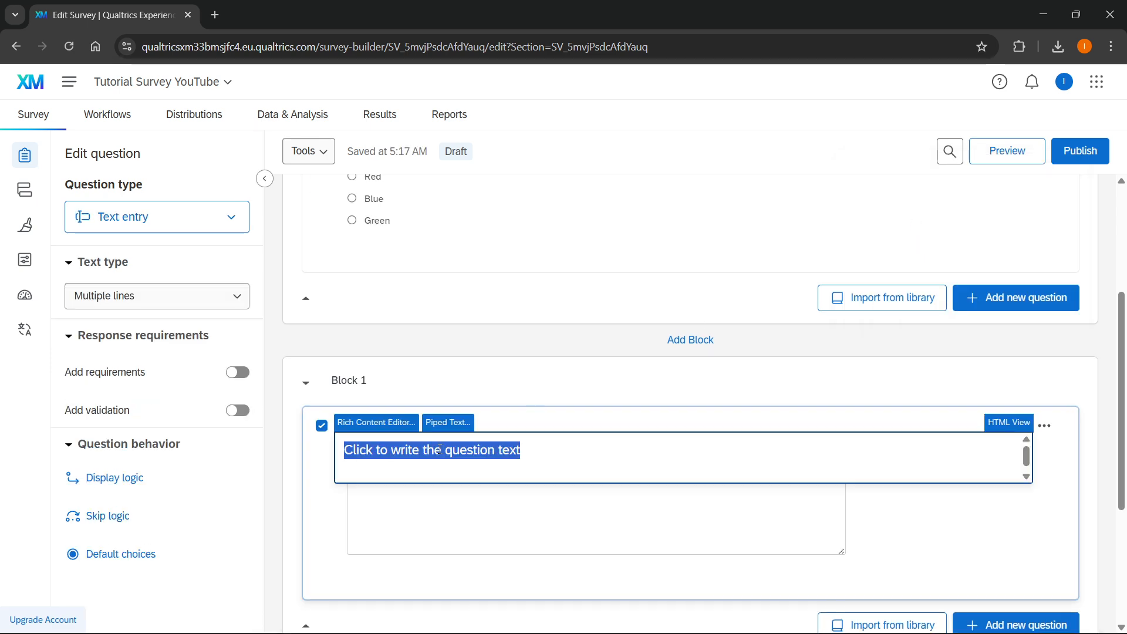
text(What's your favorit)
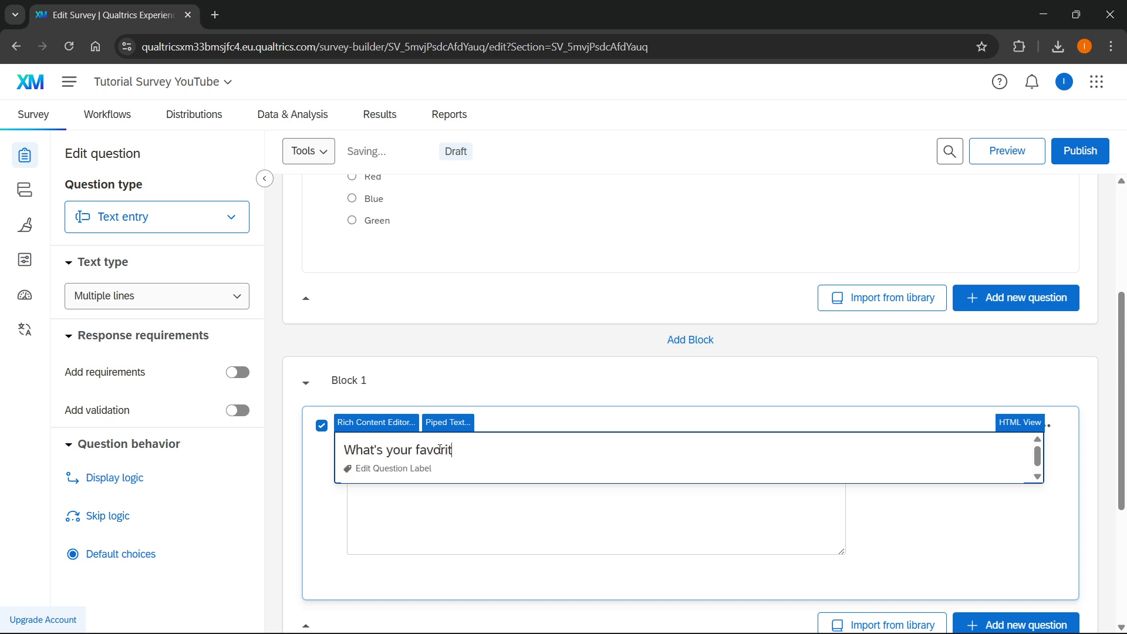
text(e food?)
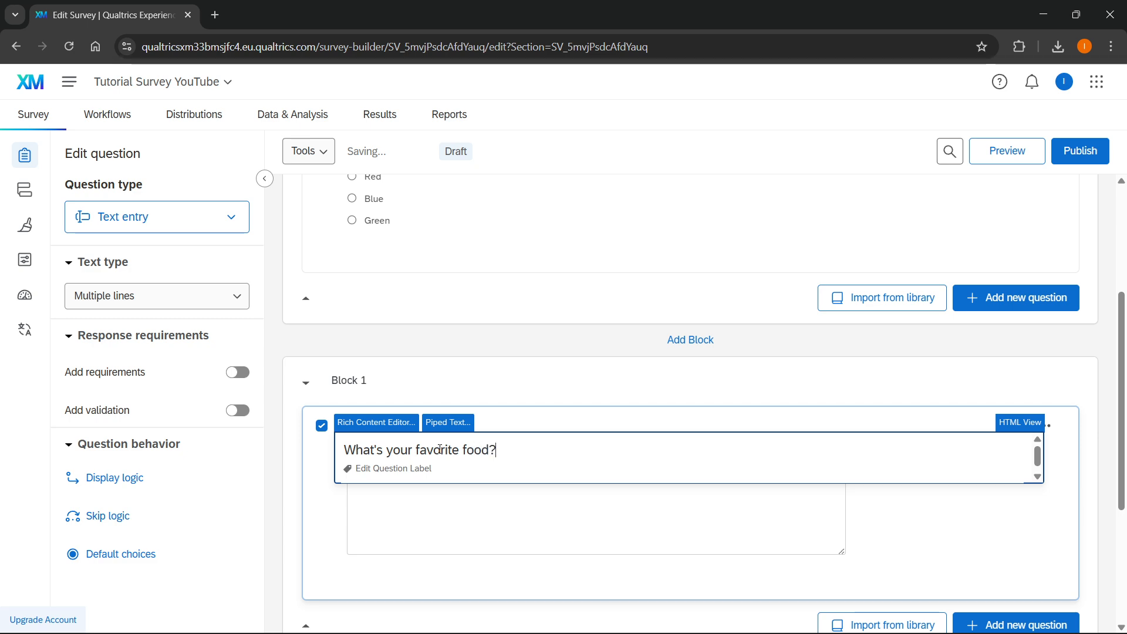
click(872, 530)
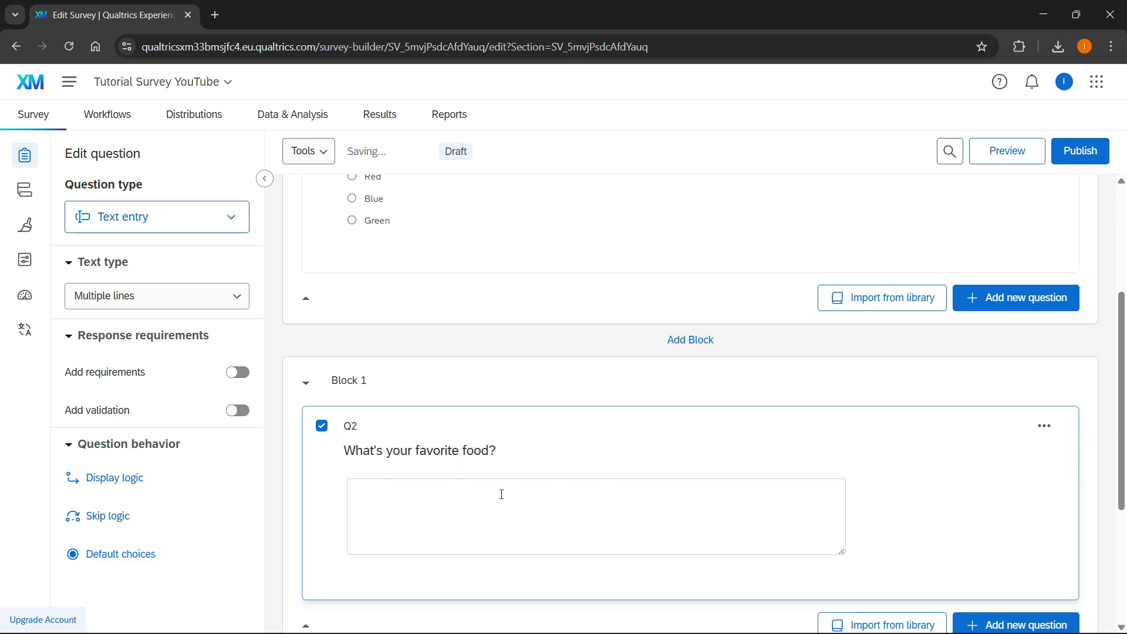
Preview the survey, choose Red and advance to the following page, and return to the survey editor
scroll(706, 401, up, 3)
click(1007, 151)
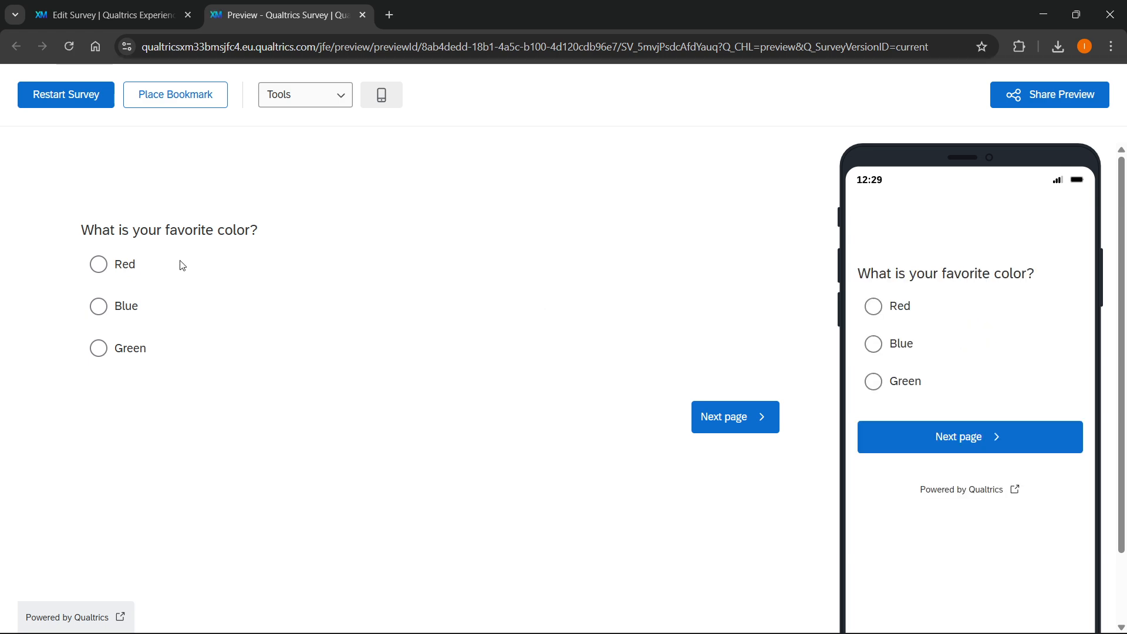
click(136, 263)
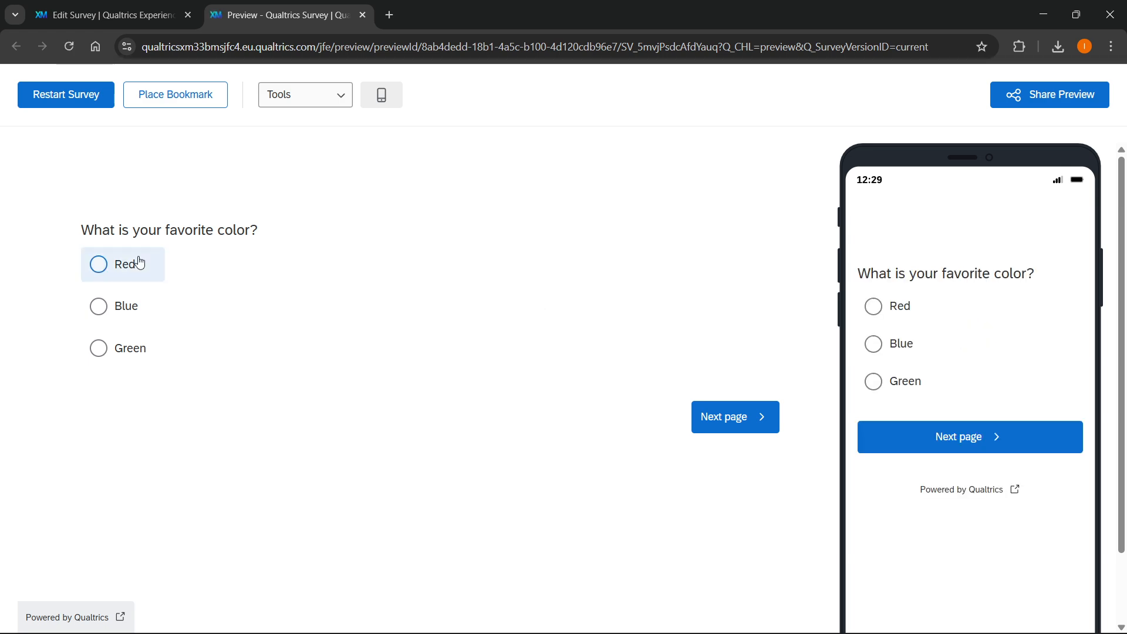
click(733, 423)
click(54, 11)
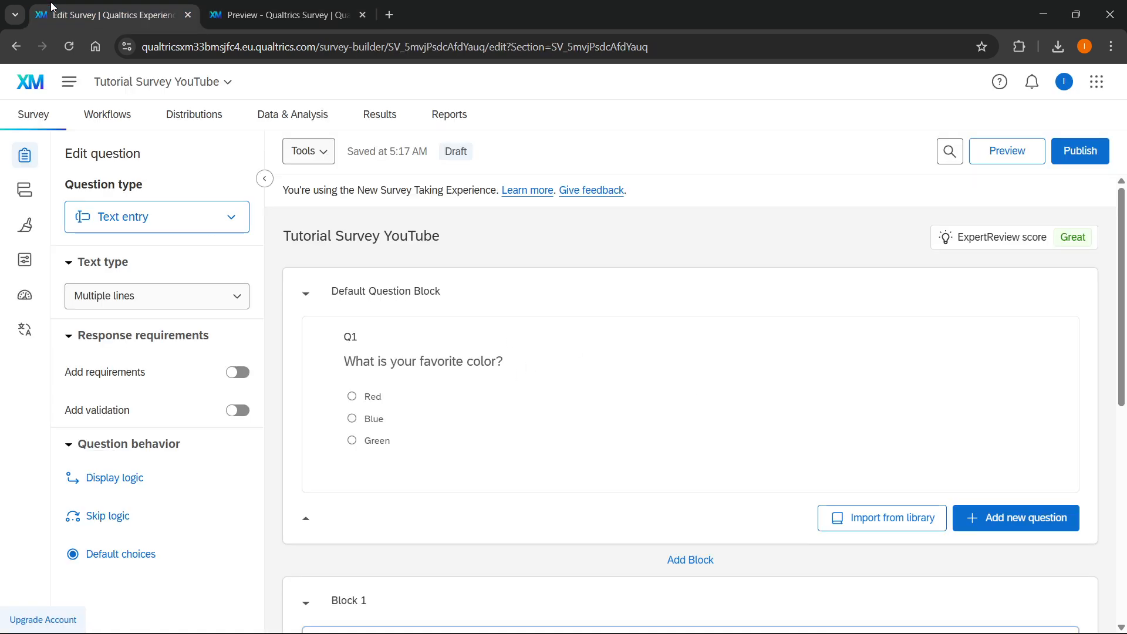
Add a Multiple choice question to the Default Question Block, below the favorite color question
scroll(492, 420, down, 1)
scroll(493, 420, up, 1)
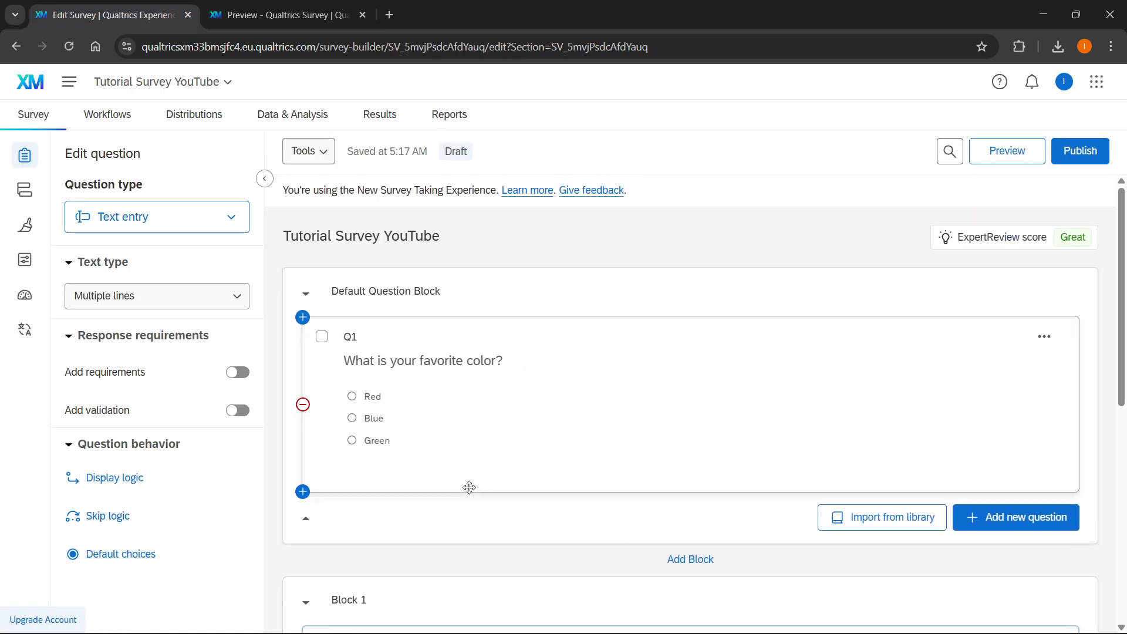
scroll(411, 534, down, 1)
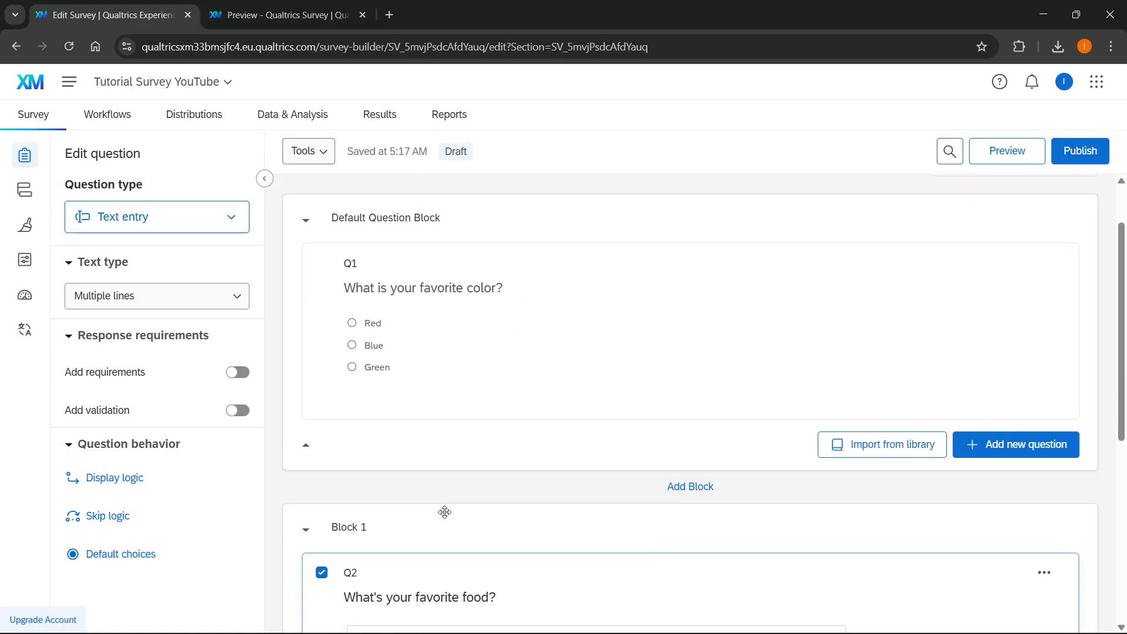
click(1036, 449)
scroll(939, 347, up, 2)
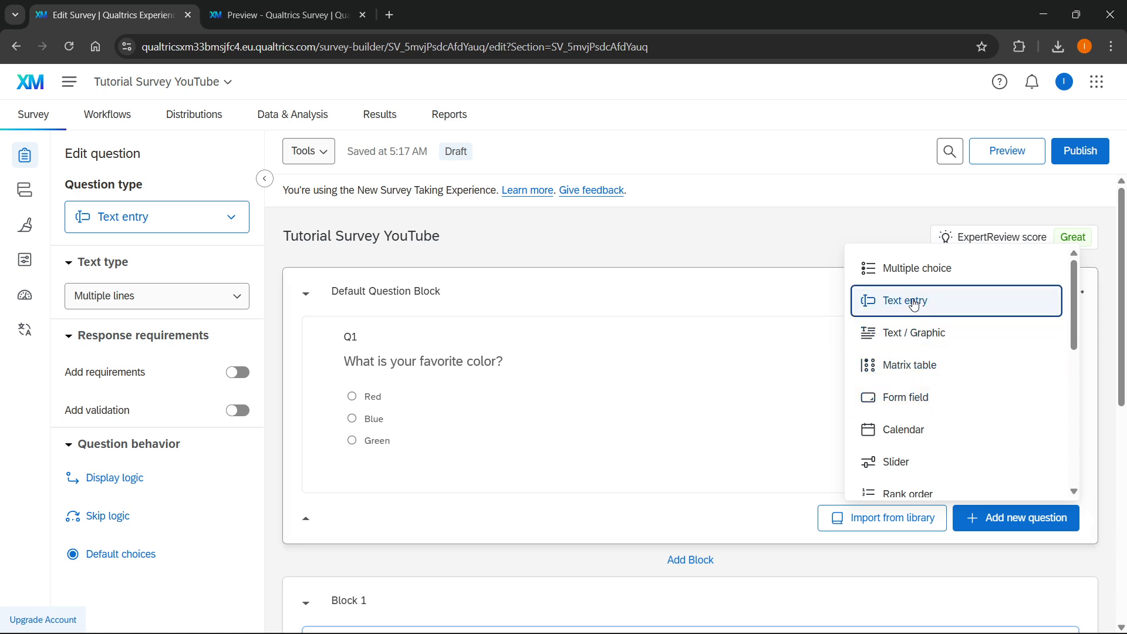
click(885, 265)
Set the new multiple choice question's text to "Are you okay today?"
click(428, 490)
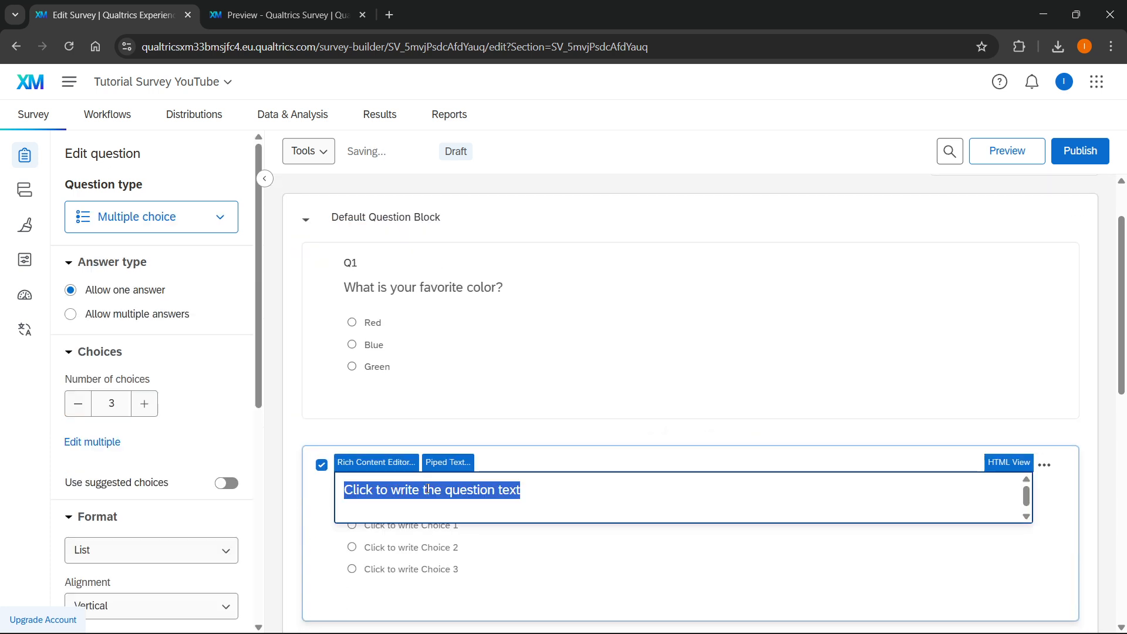
text(H)
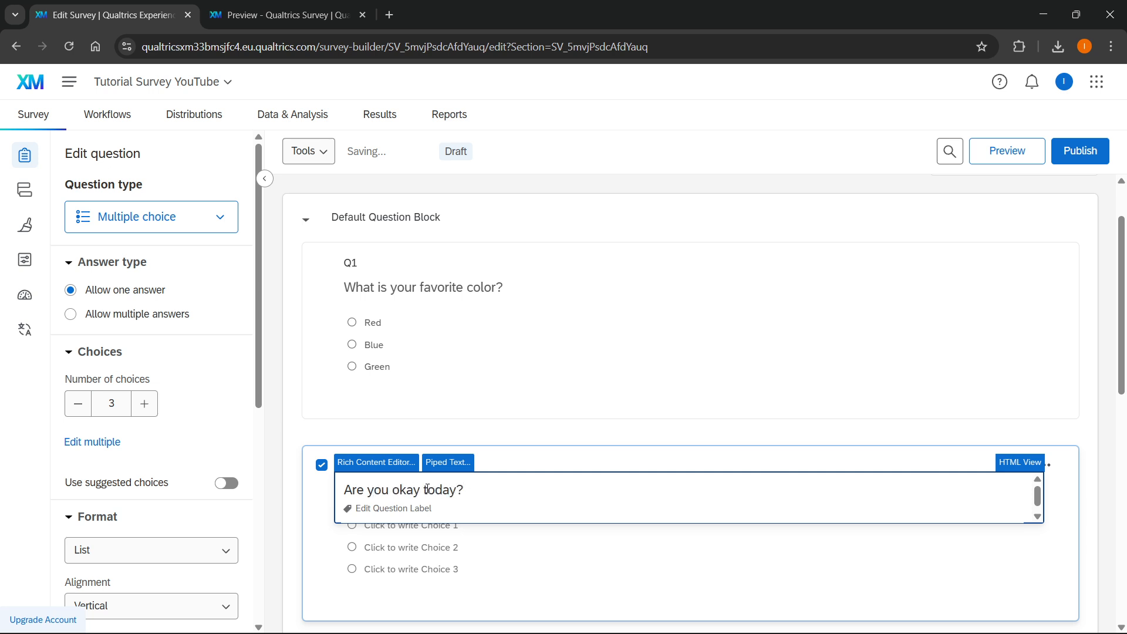
click(410, 537)
click(405, 527)
click(536, 519)
scroll(442, 519, down, 1)
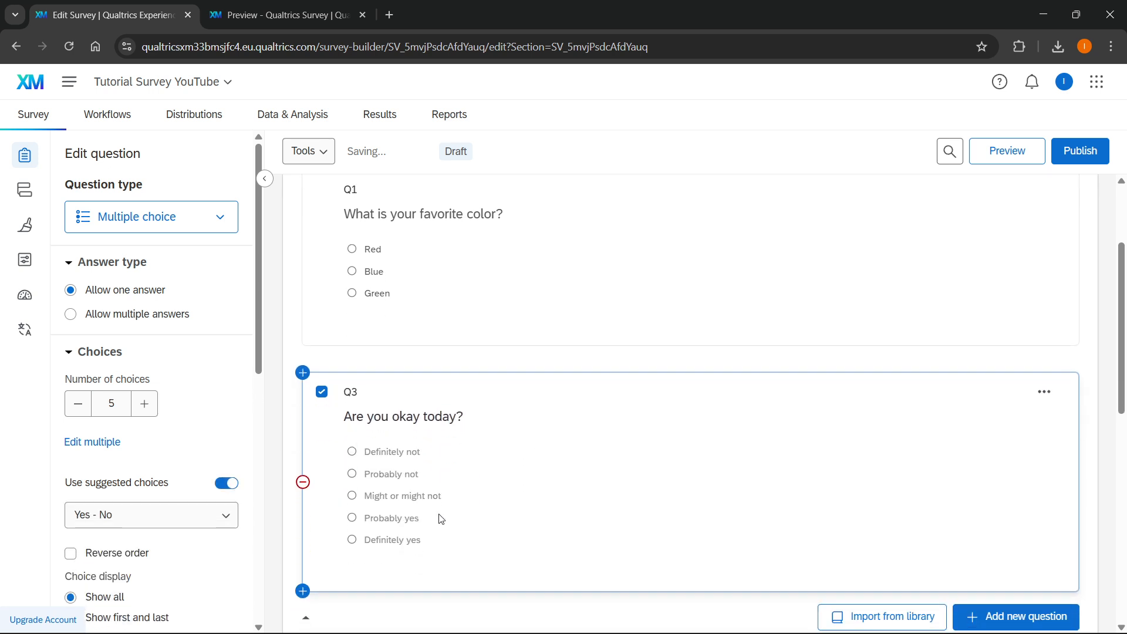
Give the "Are you okay today?" question a label matching its question text
click(445, 418)
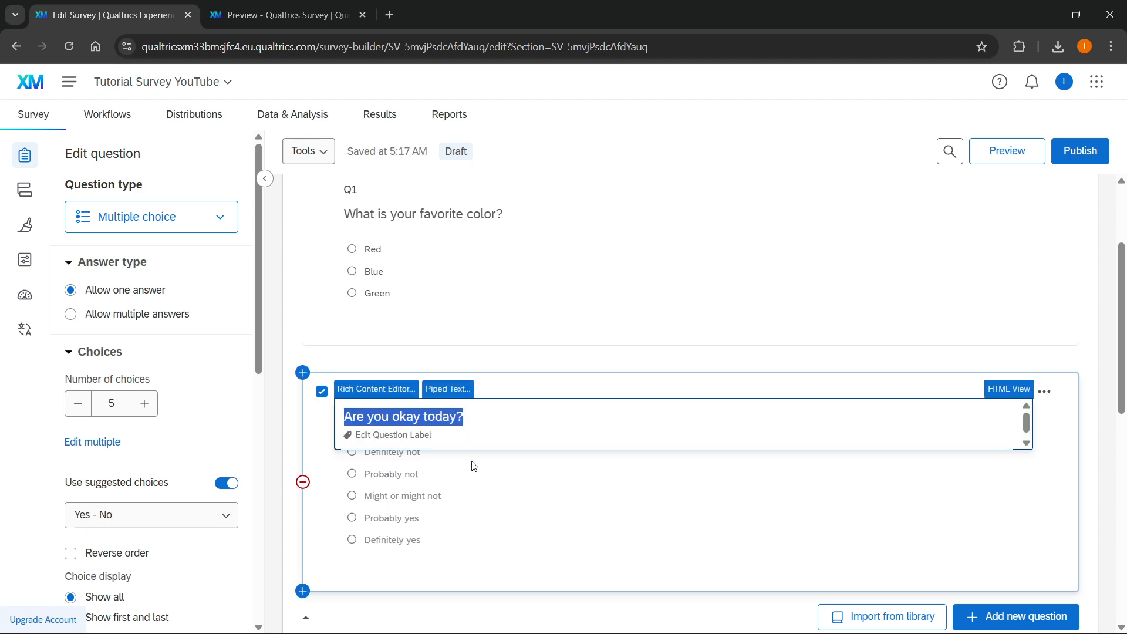
click(394, 435)
click(457, 459)
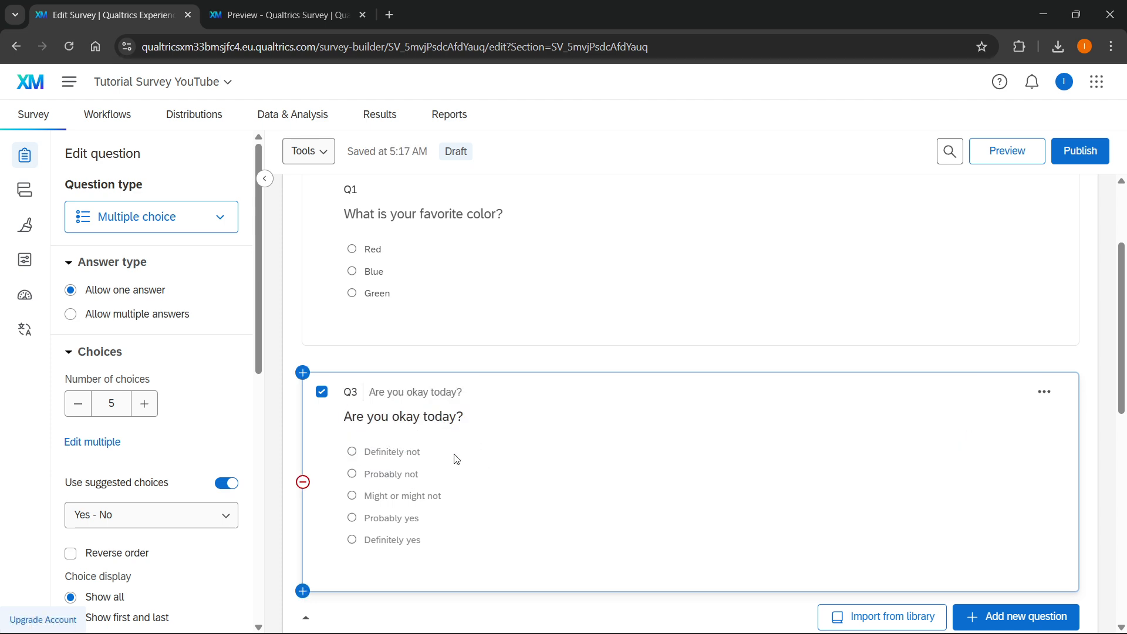
Replace the suggested answers of the "Are you okay today?" question with the four choices Yes, Maybe, No and Probably yes
click(411, 451)
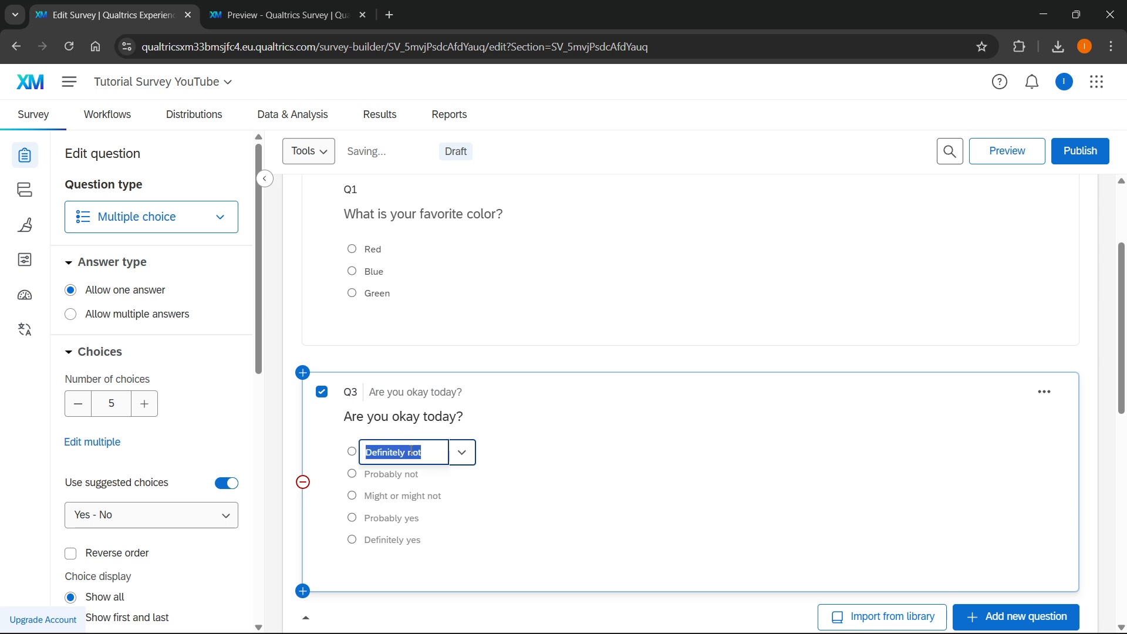
text(Yes)
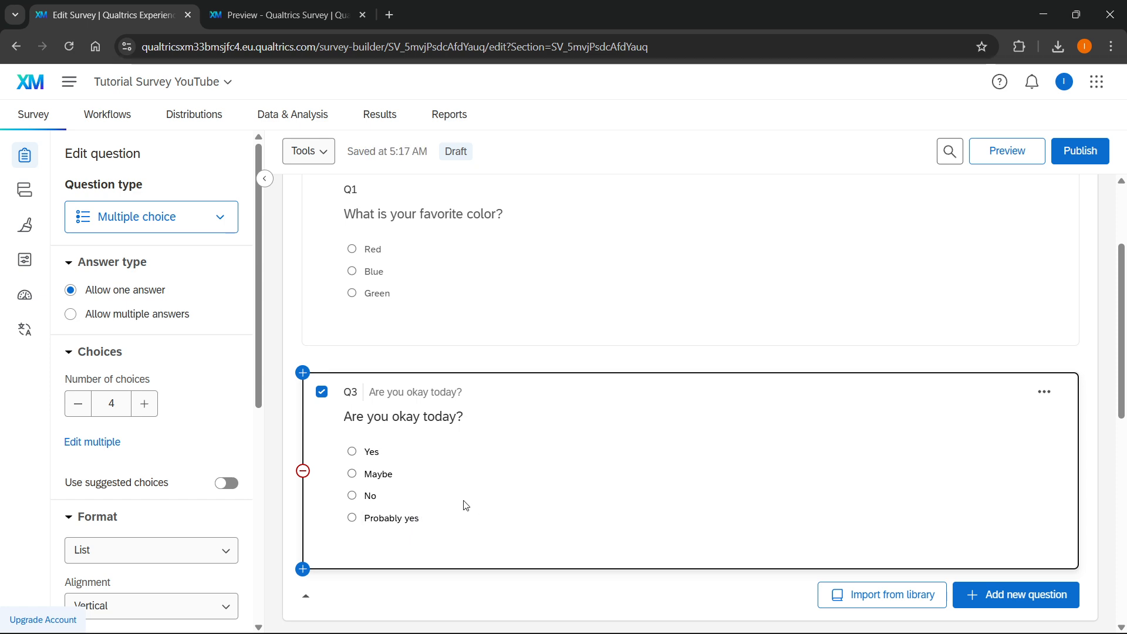
Preview the survey, check both questions on the first page, advance to the following page, and close the preview
scroll(852, 493, up, 3)
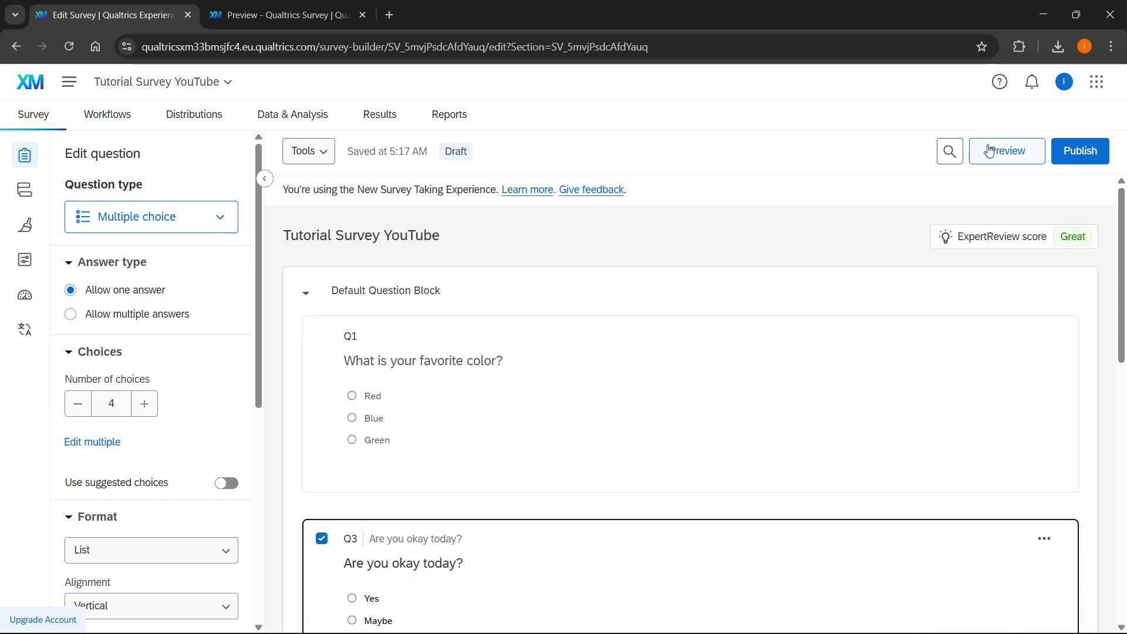
click(998, 152)
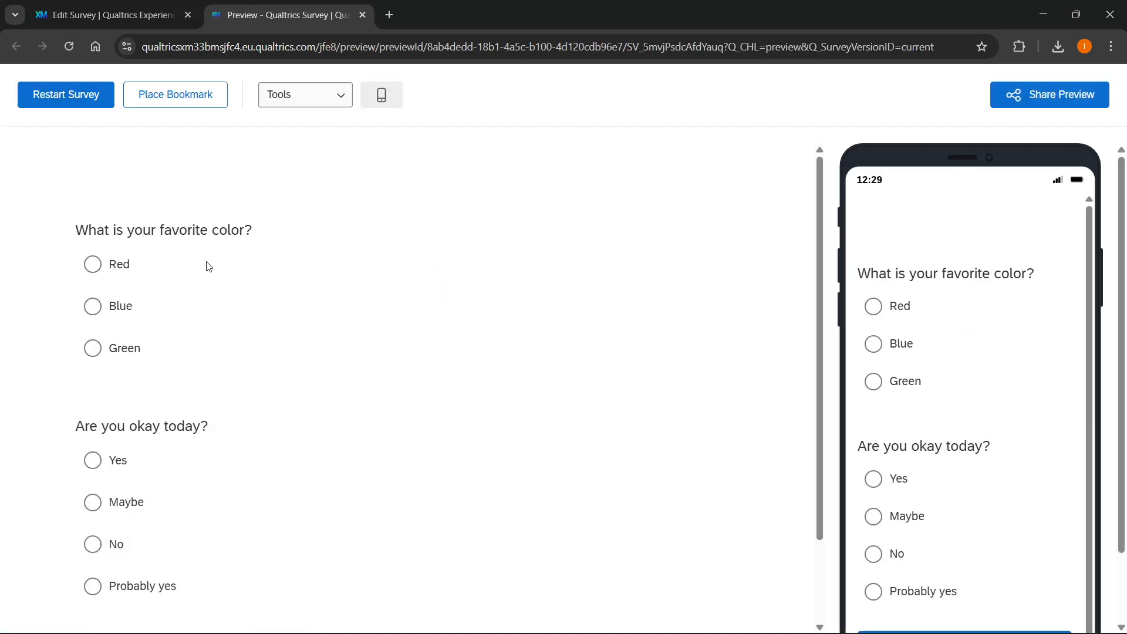
scroll(429, 345, down, 2)
scroll(234, 320, up, 2)
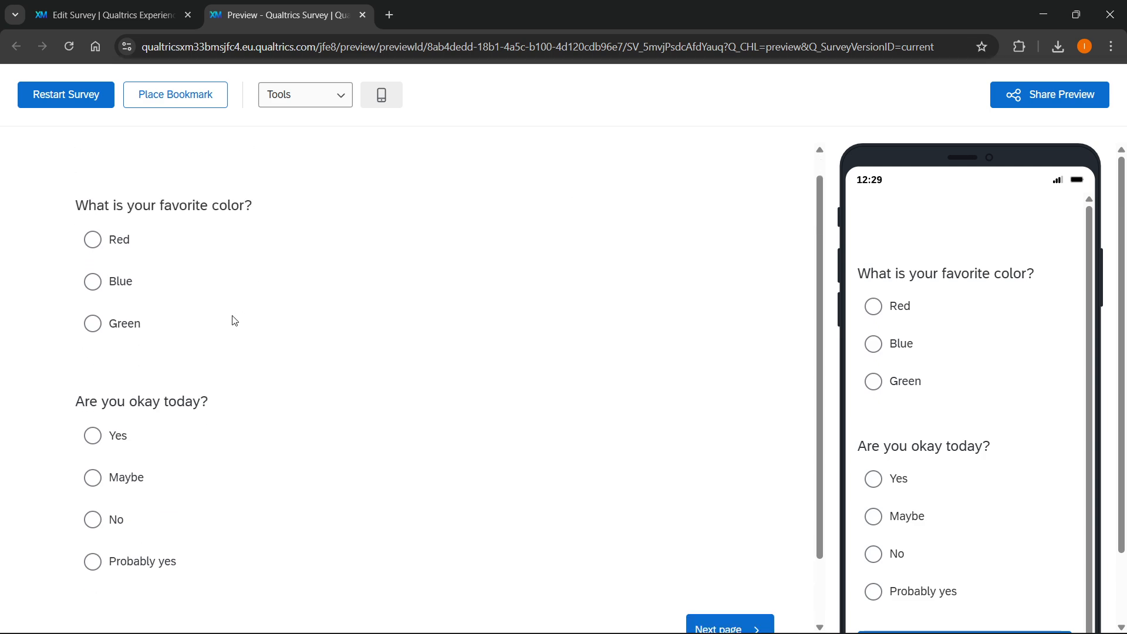
scroll(709, 570, down, 2)
click(709, 553)
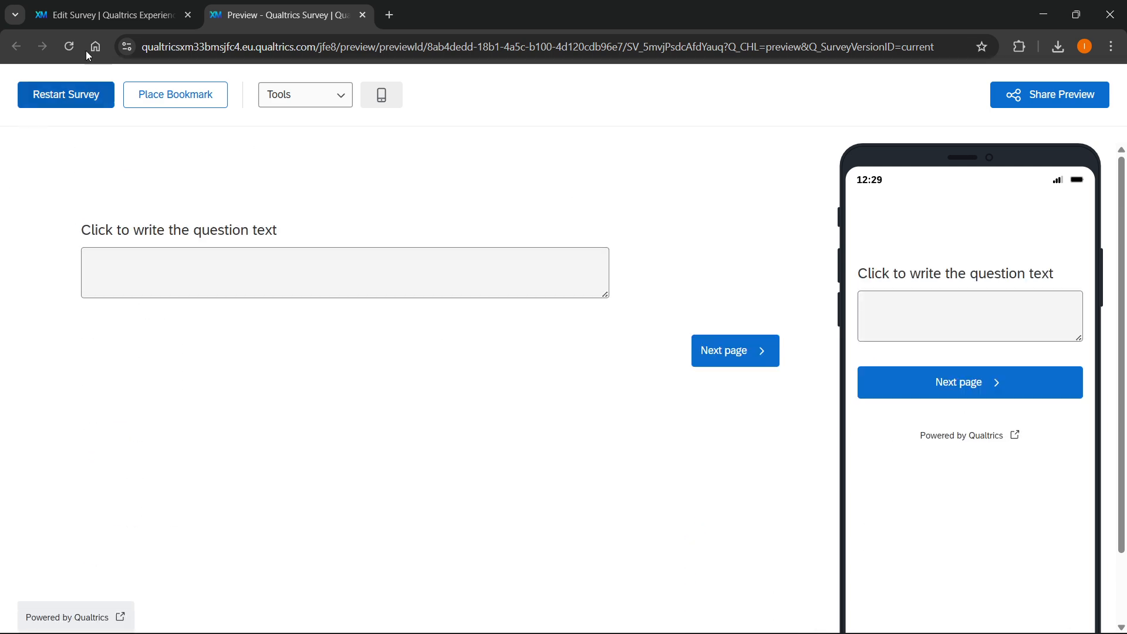
click(109, 15)
click(363, 15)
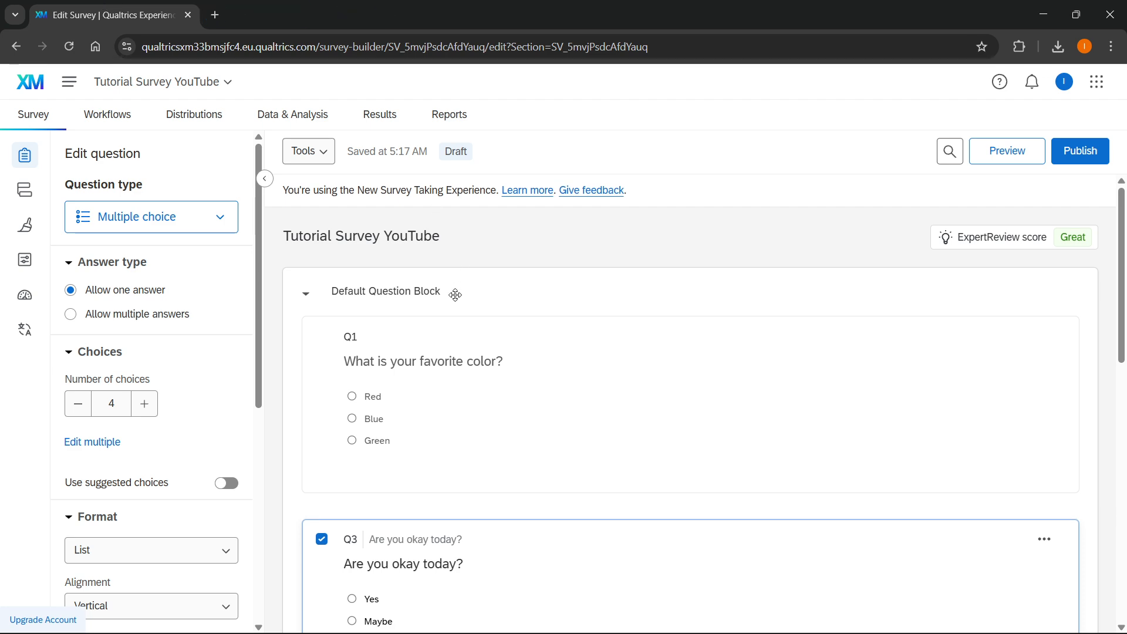
Review the questions and their arrangement in the Default Question Block and Block 1
scroll(456, 295, down, 7)
scroll(456, 295, down, 2)
scroll(447, 329, up, 7)
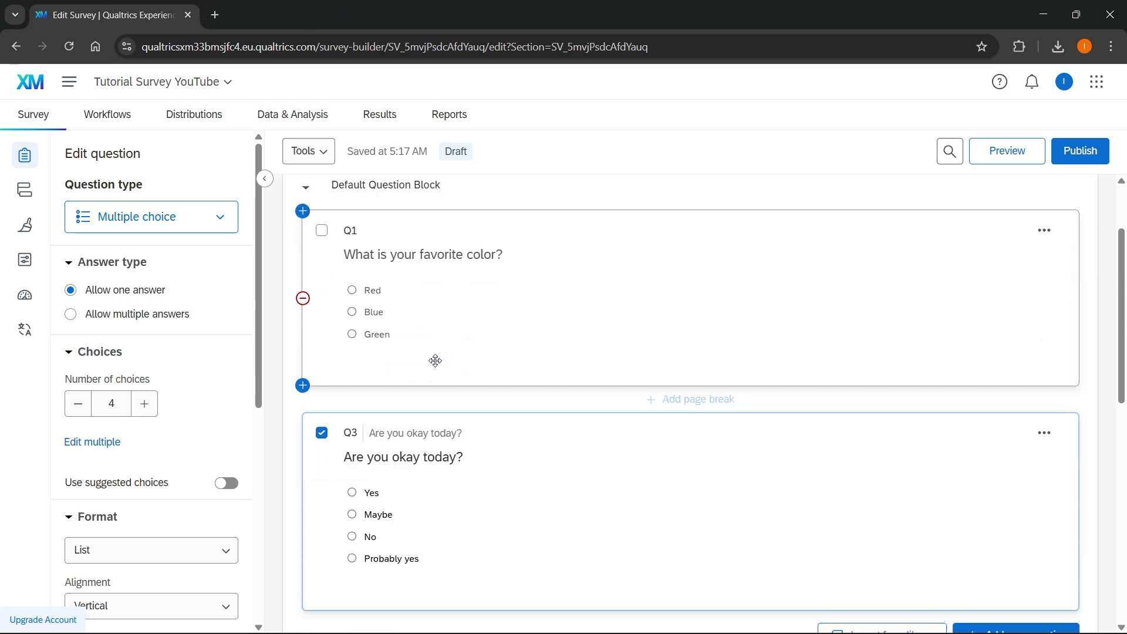
scroll(438, 360, down, 6)
scroll(411, 329, up, 1)
scroll(685, 277, down, 2)
scroll(640, 373, up, 2)
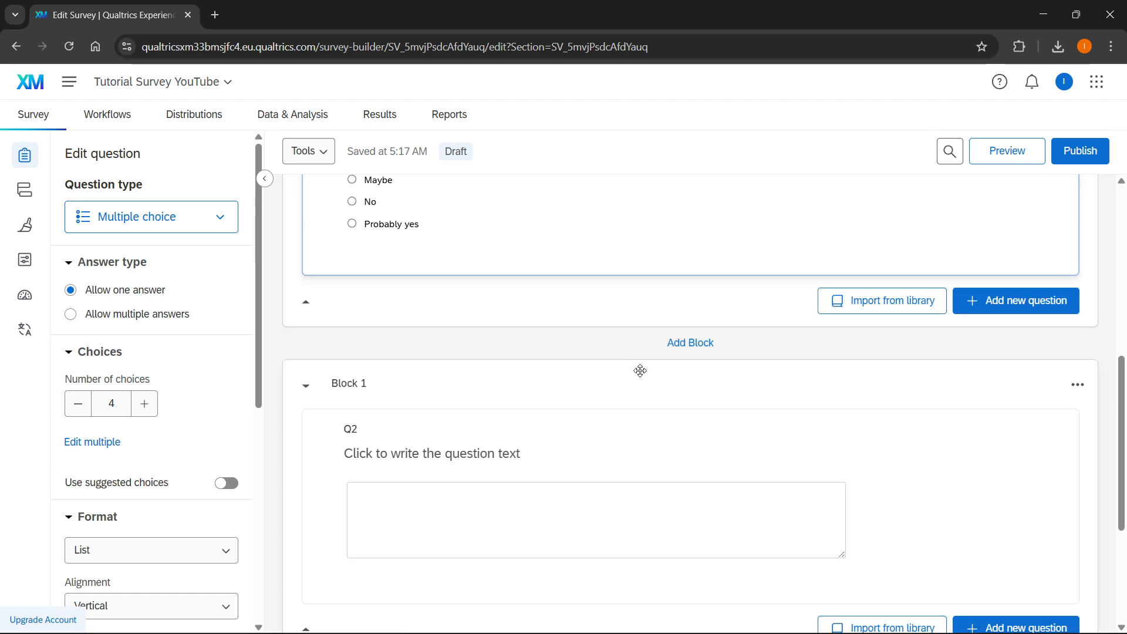
scroll(640, 317, down, 4)
scroll(458, 284, up, 4)
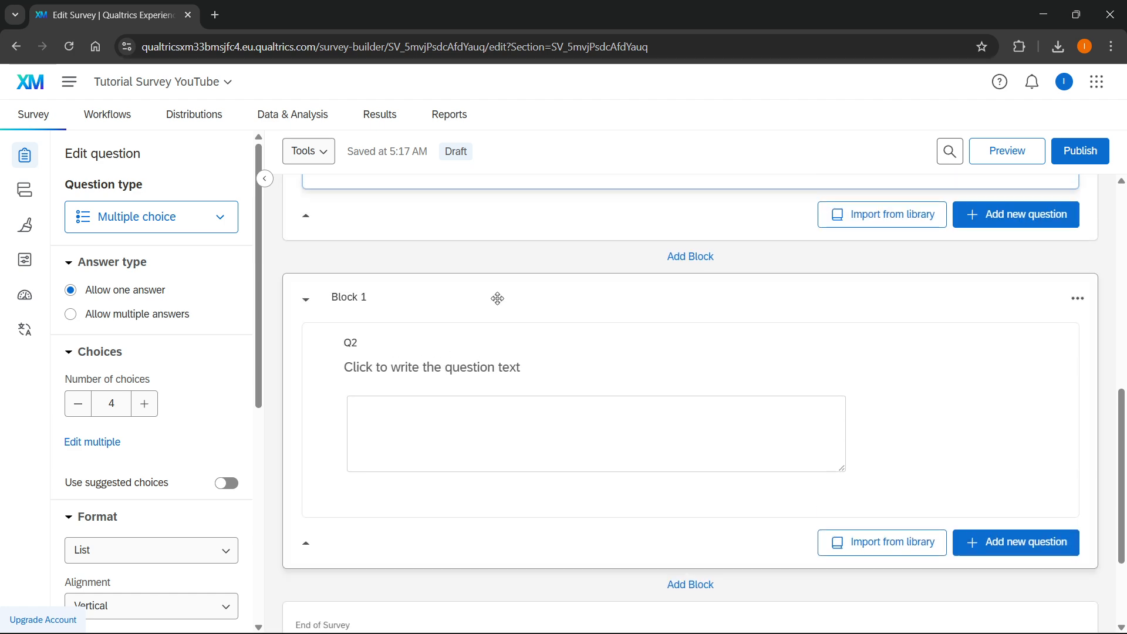
Add a Matrix table question to Block 1, below the text entry question
scroll(546, 311, down, 4)
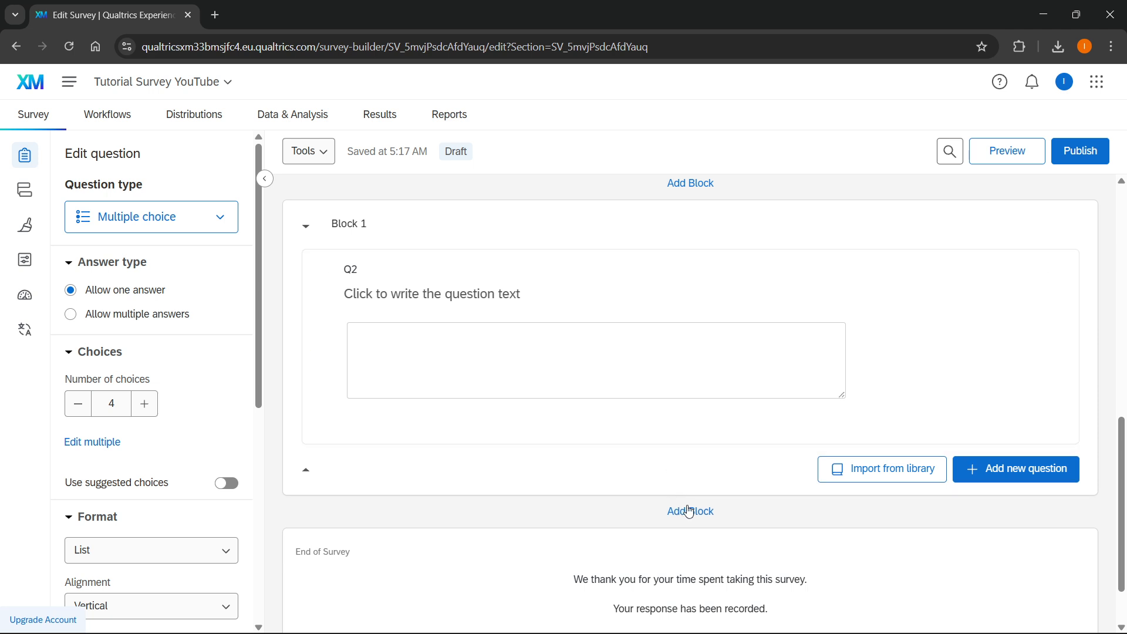
click(987, 470)
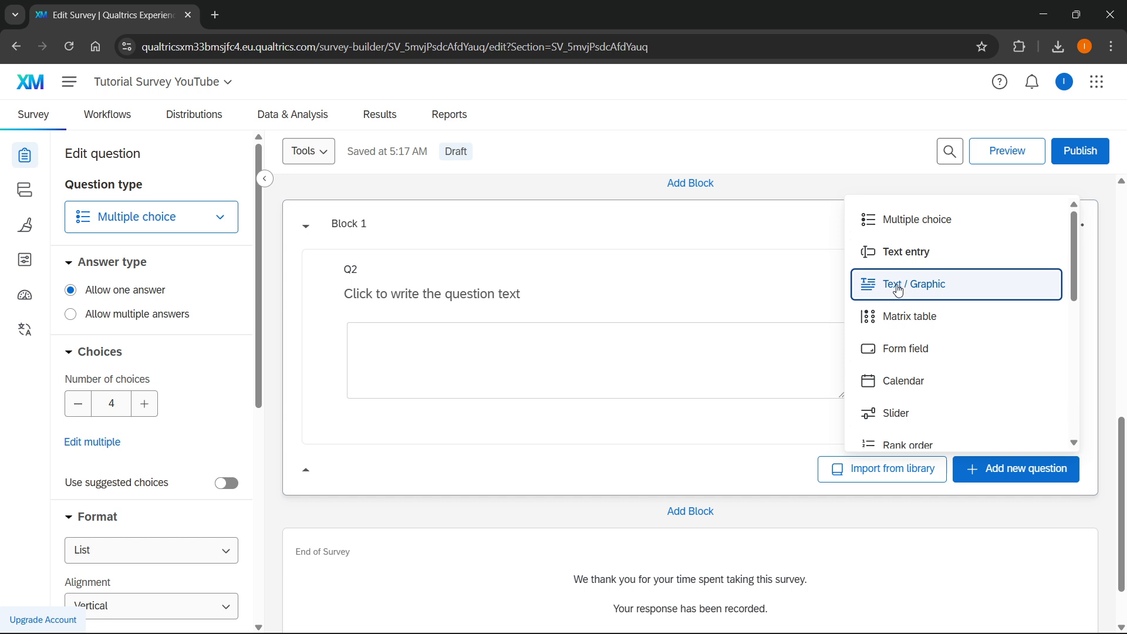
click(911, 320)
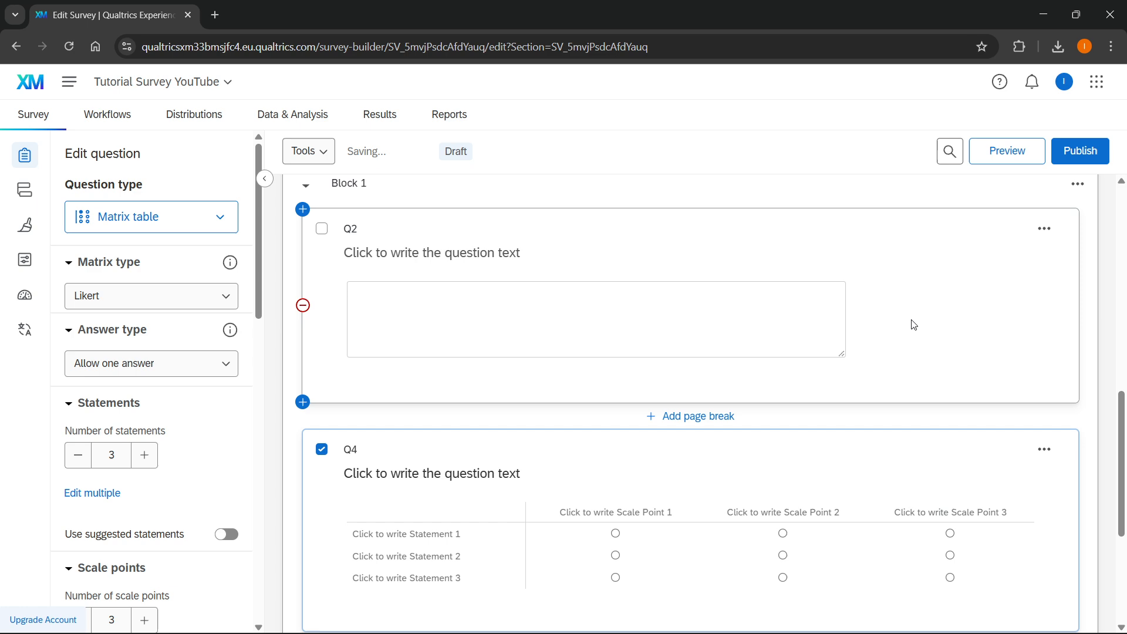
Browse the question types available for another question in Block 1, and dismiss the list without adding one
scroll(581, 494, down, 3)
click(1004, 442)
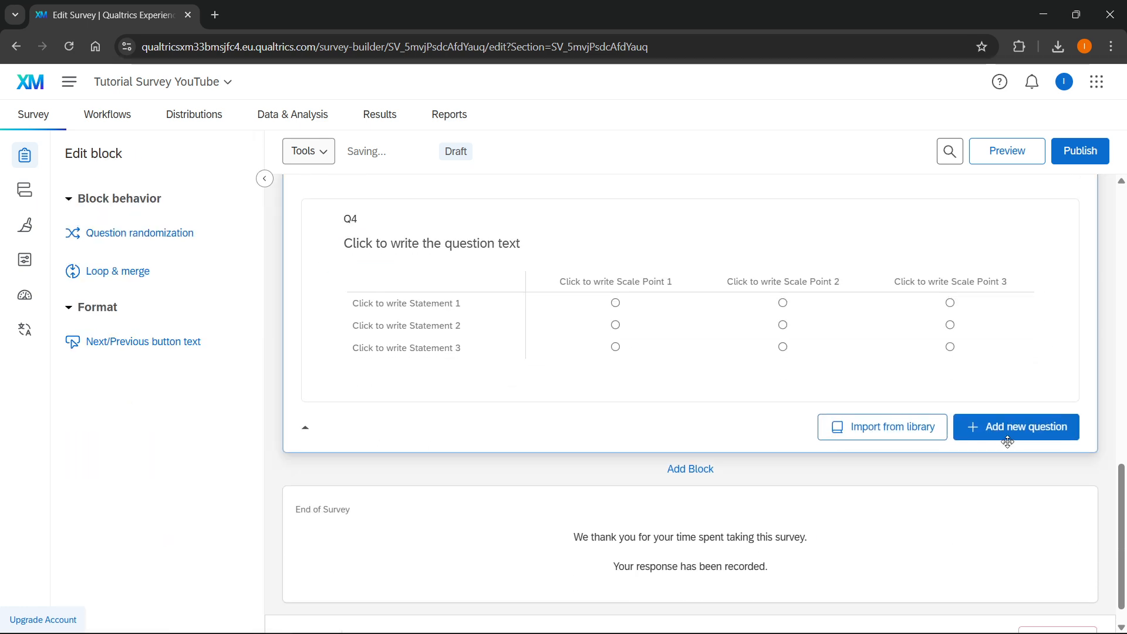
click(1009, 438)
scroll(918, 276, down, 3)
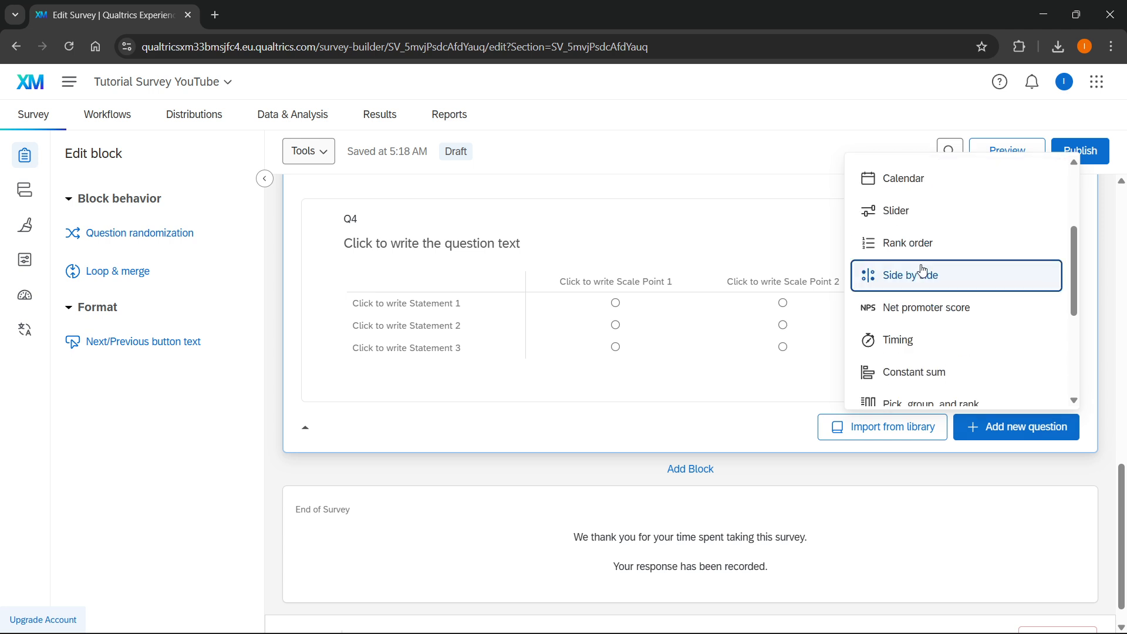
scroll(916, 247, up, 3)
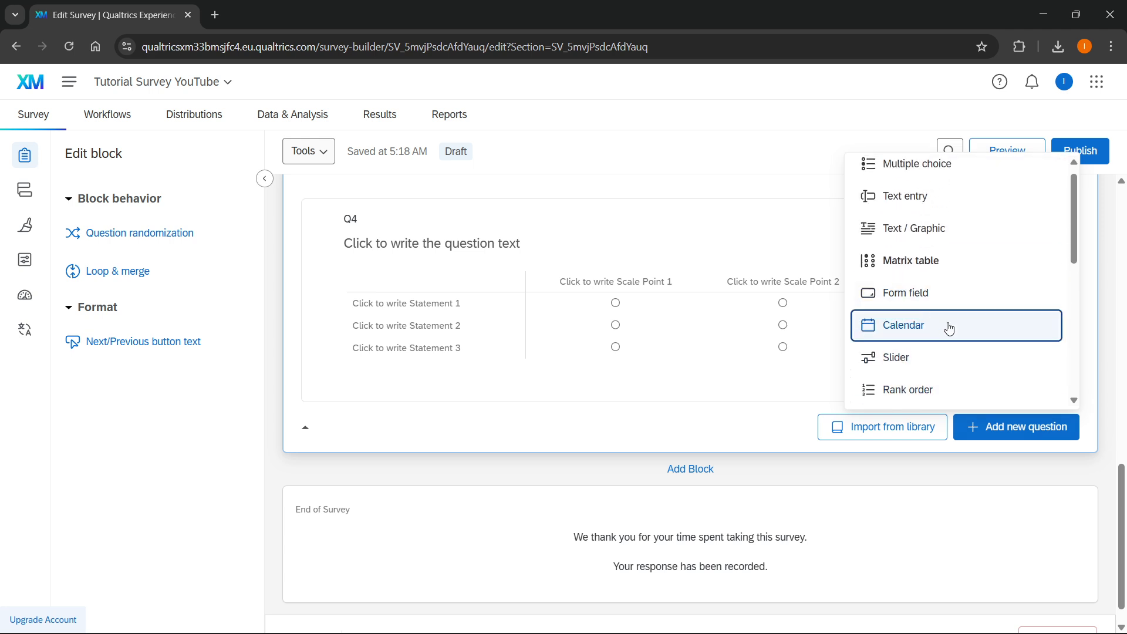
scroll(922, 302, down, 1)
scroll(927, 282, down, 5)
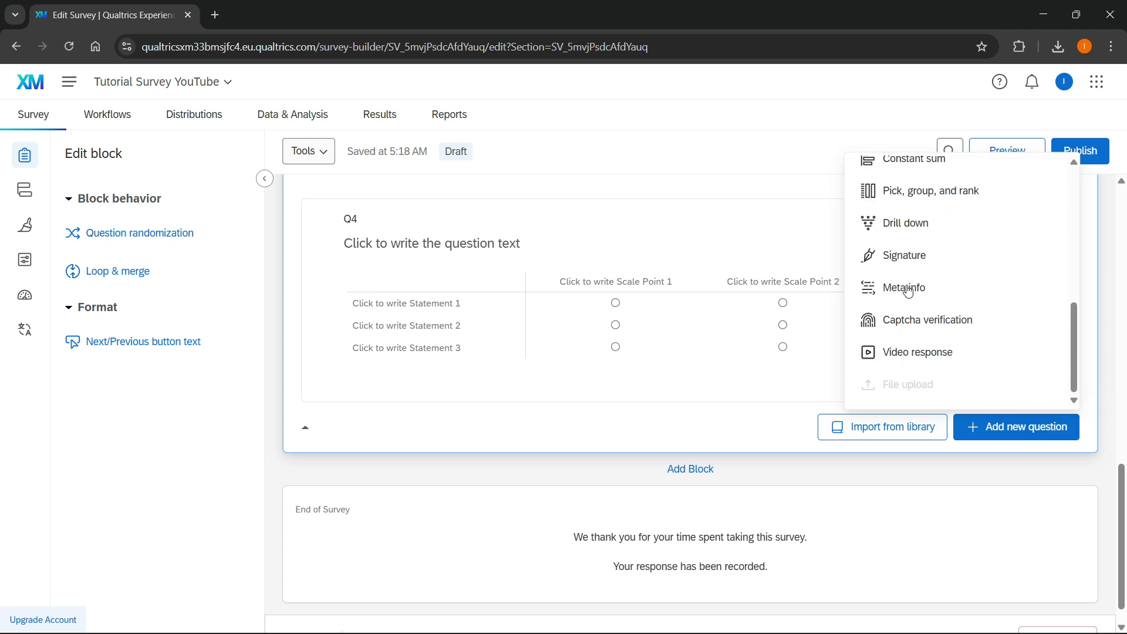
scroll(932, 275, up, 2)
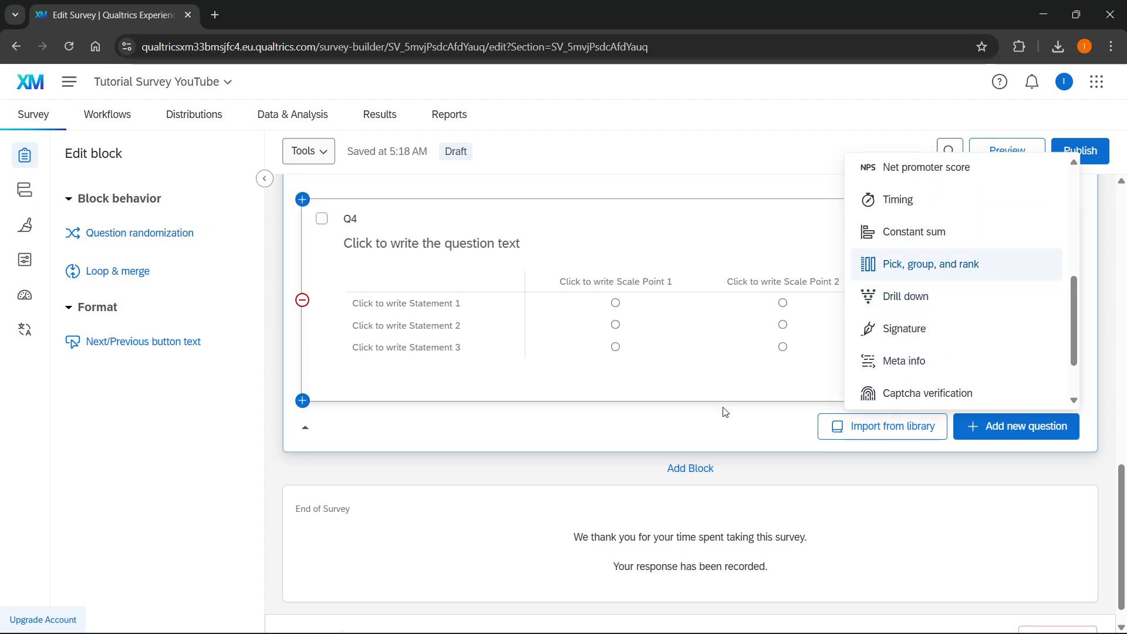
scroll(705, 469, up, 1)
click(685, 428)
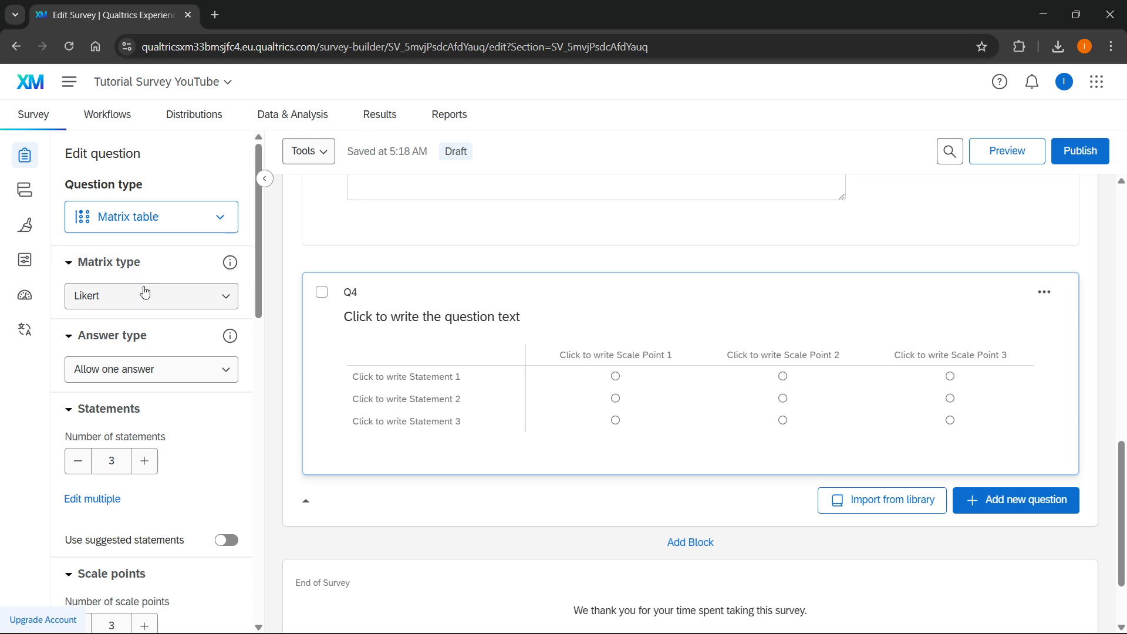
Select the "What is your favorite color?" question and check its question type options without changing the type
scroll(460, 351, up, 5)
scroll(460, 352, up, 10)
click(572, 340)
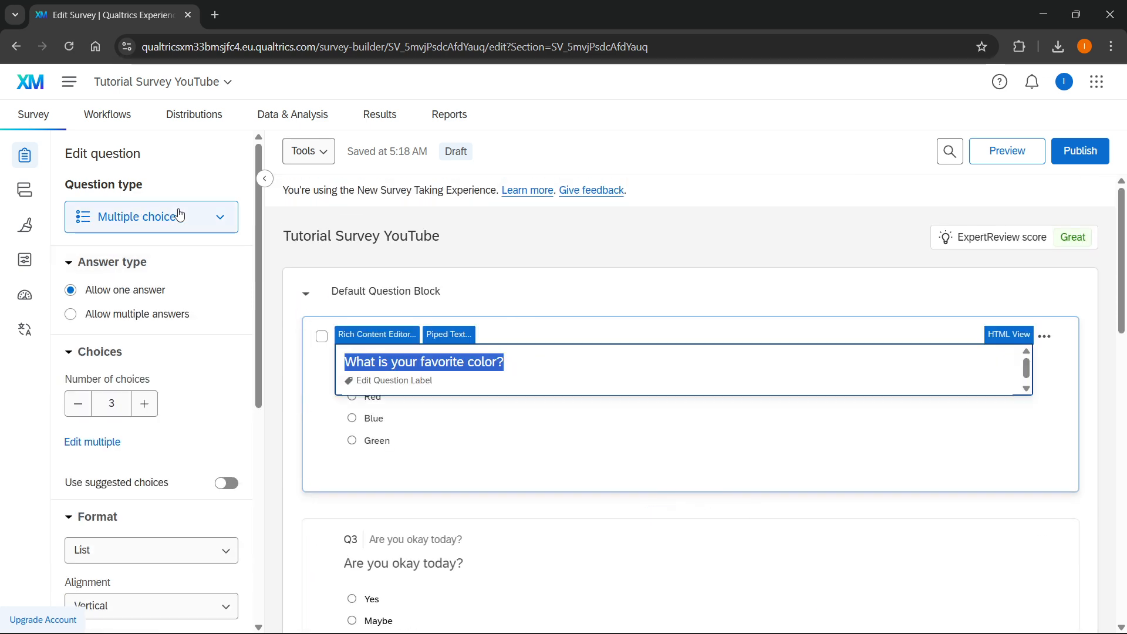
click(162, 219)
click(162, 220)
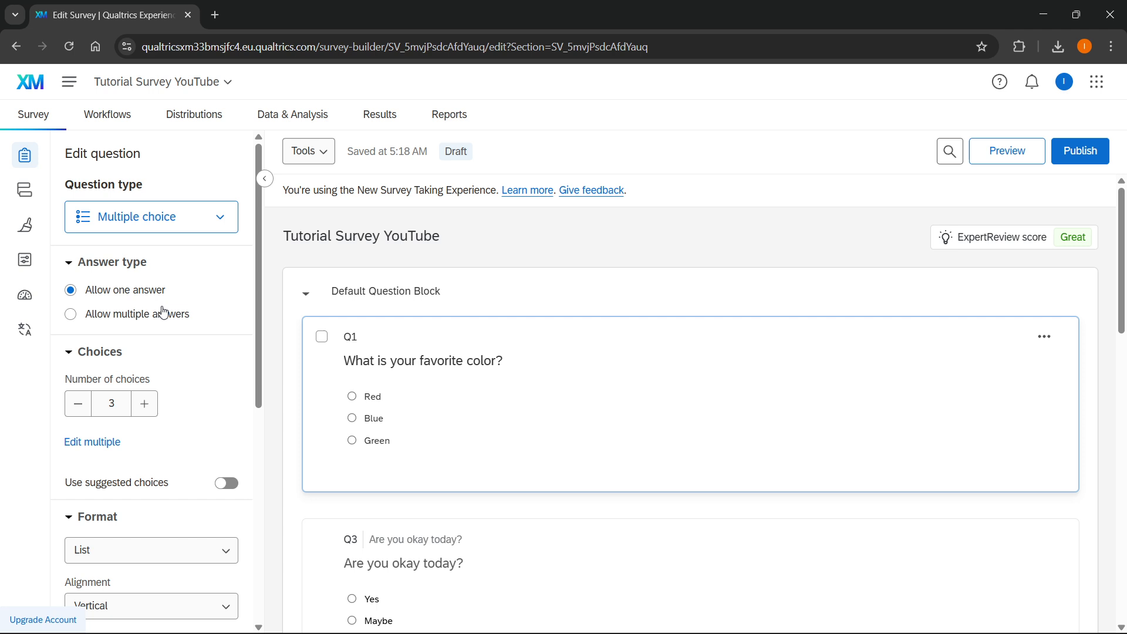
Try 4 and 2 as the favorite color question's number of choices, restore it to 3, and view its remaining settings
scroll(109, 323, down, 1)
click(155, 339)
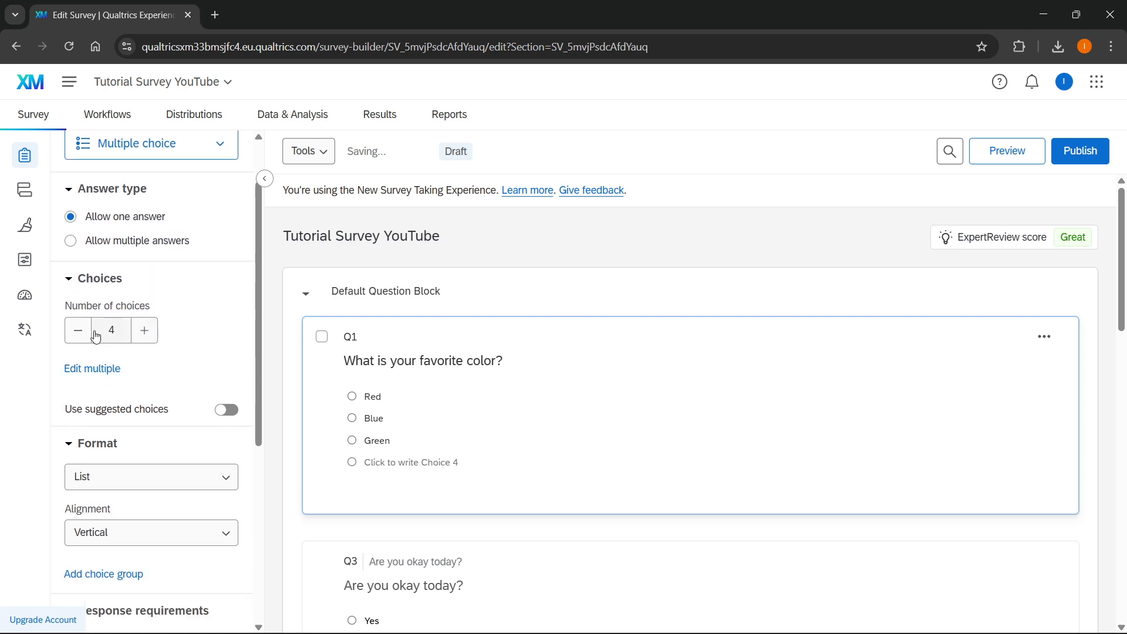
click(78, 336)
click(69, 338)
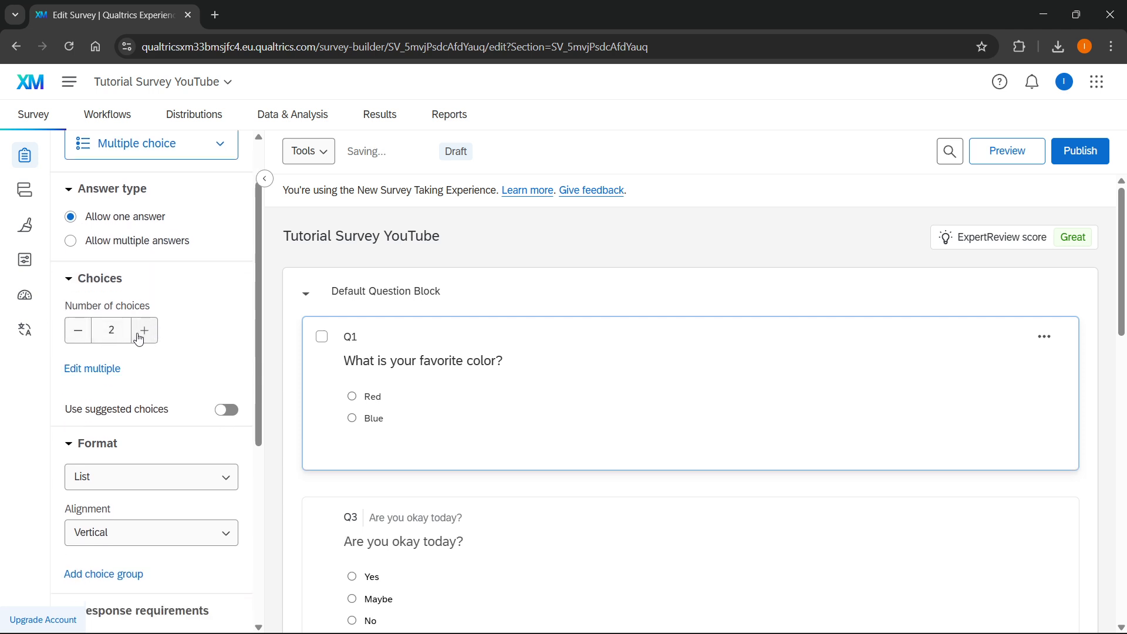
click(140, 332)
scroll(125, 446, down, 5)
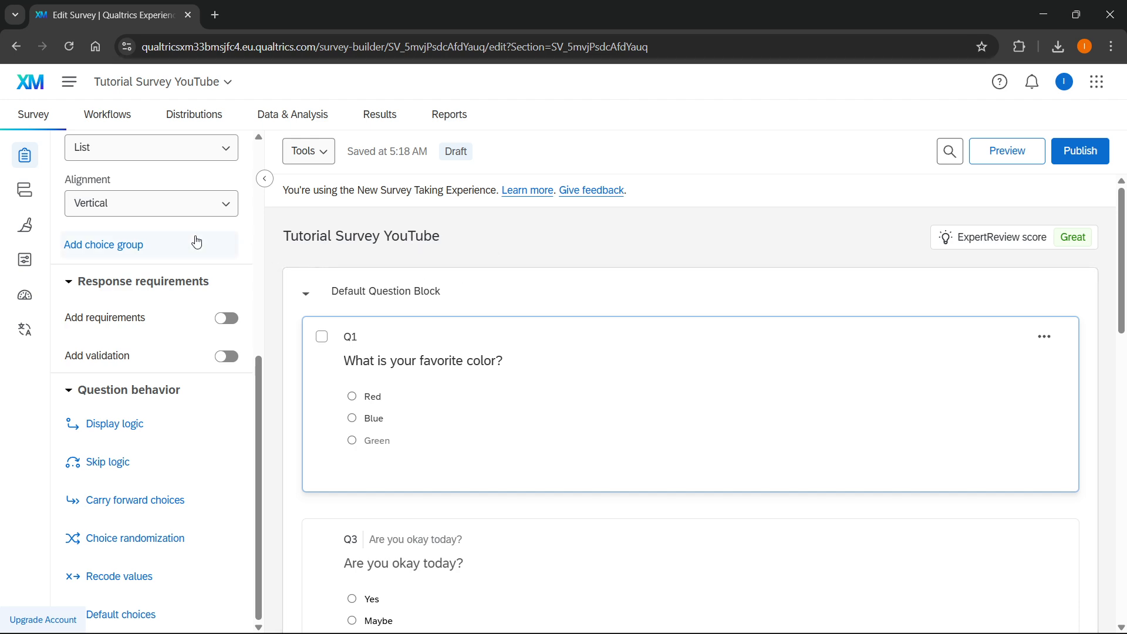
In the survey flow, move the Default Question Block below Block 1 and return it to the first position
click(20, 196)
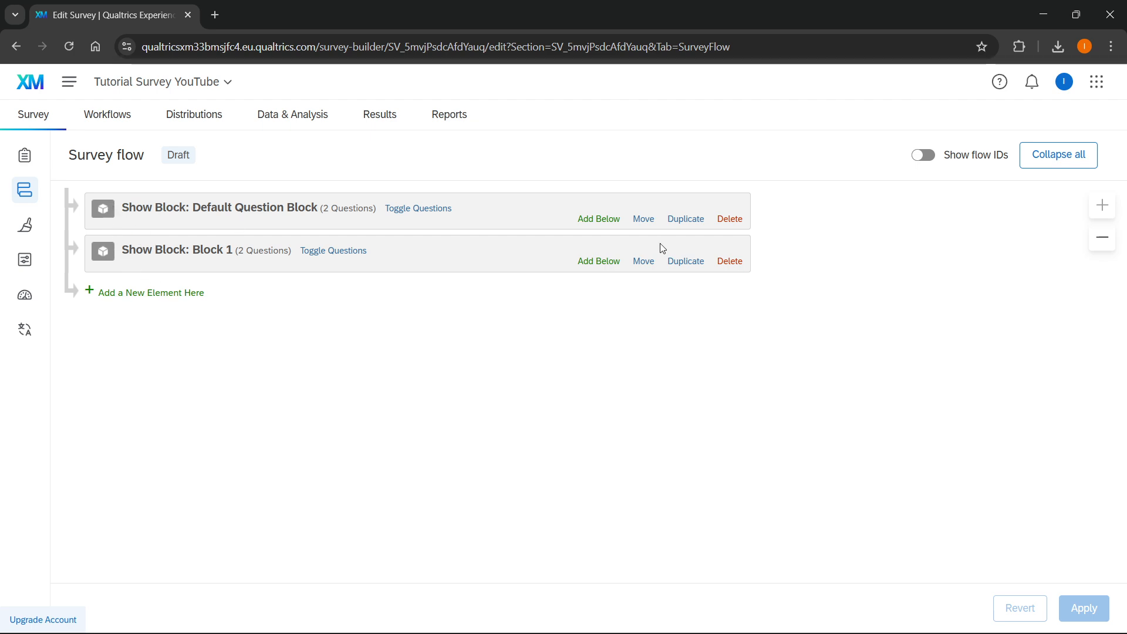
drag(651, 227, 298, 247)
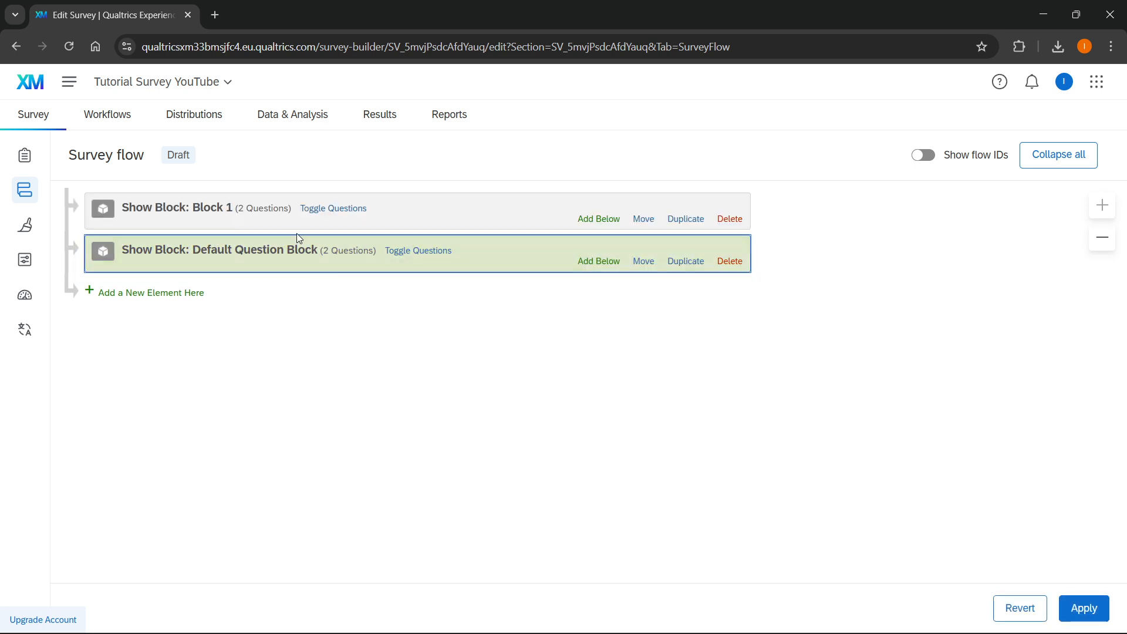
drag(640, 223, 229, 304)
View the element types that can be added to the survey flow, and switch to Look and feel, saving the flow
click(187, 294)
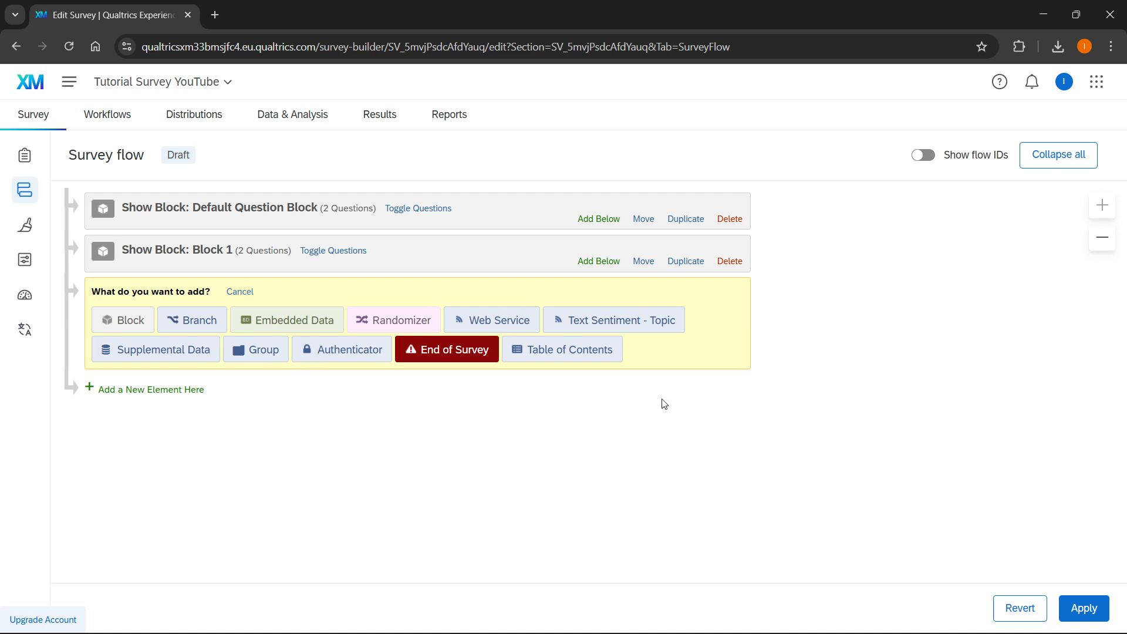
click(29, 222)
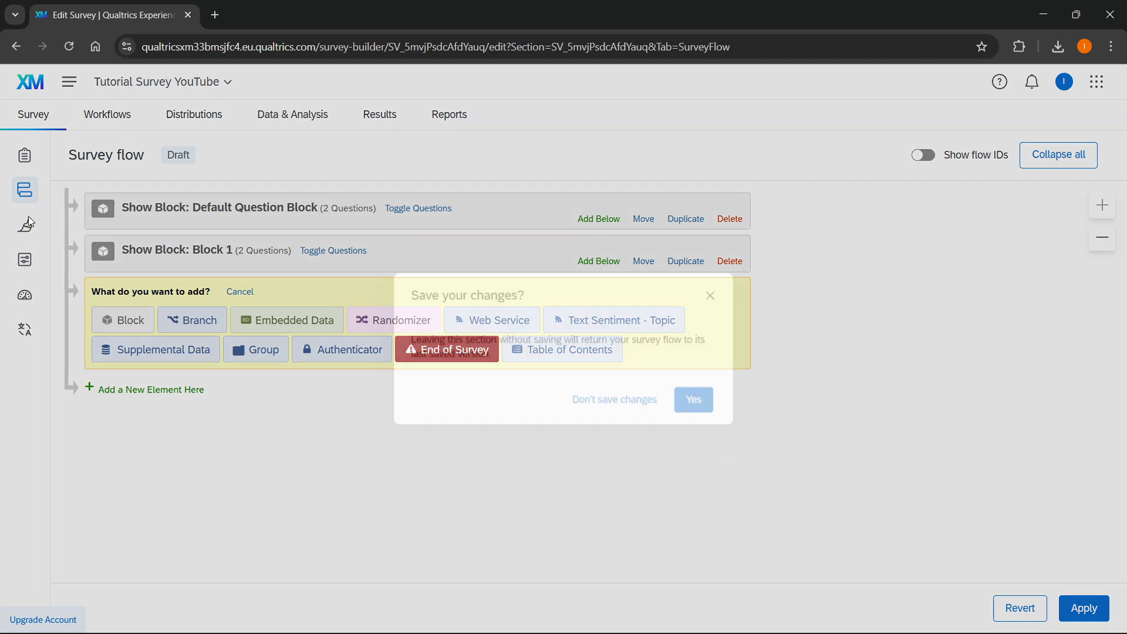
click(683, 410)
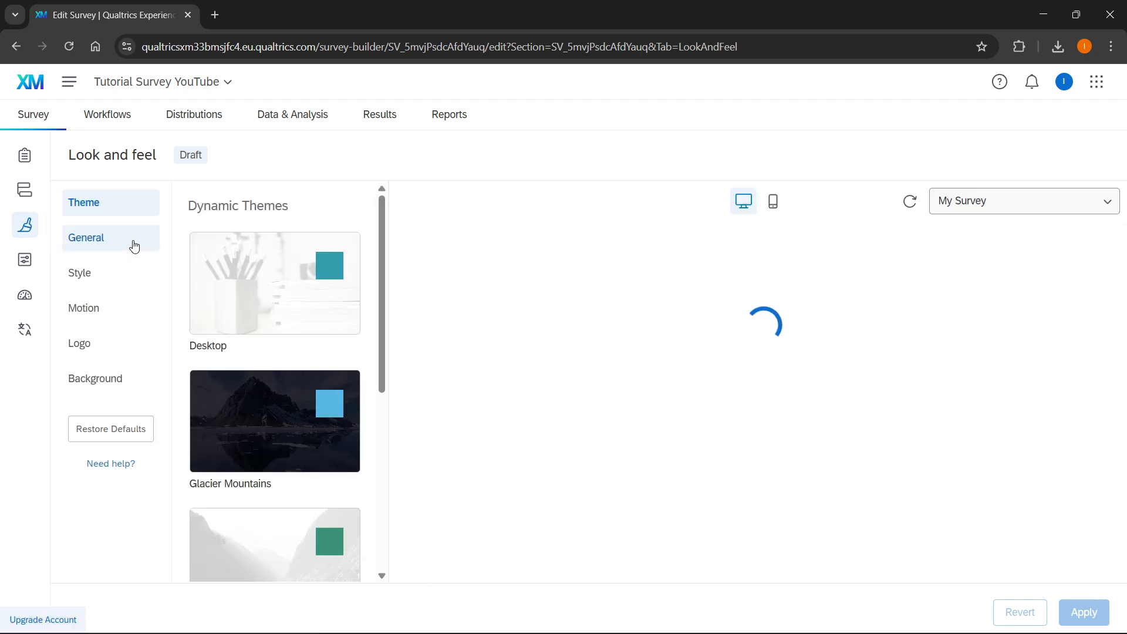
Look through the Theme, General and Style settings of the survey's look and feel
scroll(290, 281, down, 3)
click(82, 236)
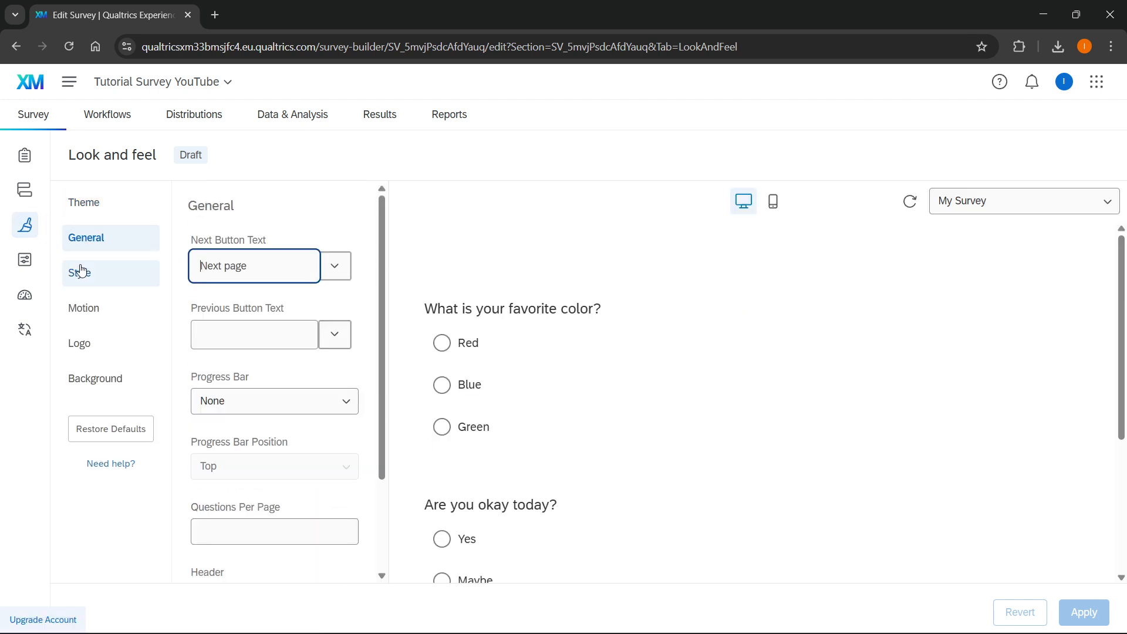
click(79, 271)
scroll(294, 309, down, 10)
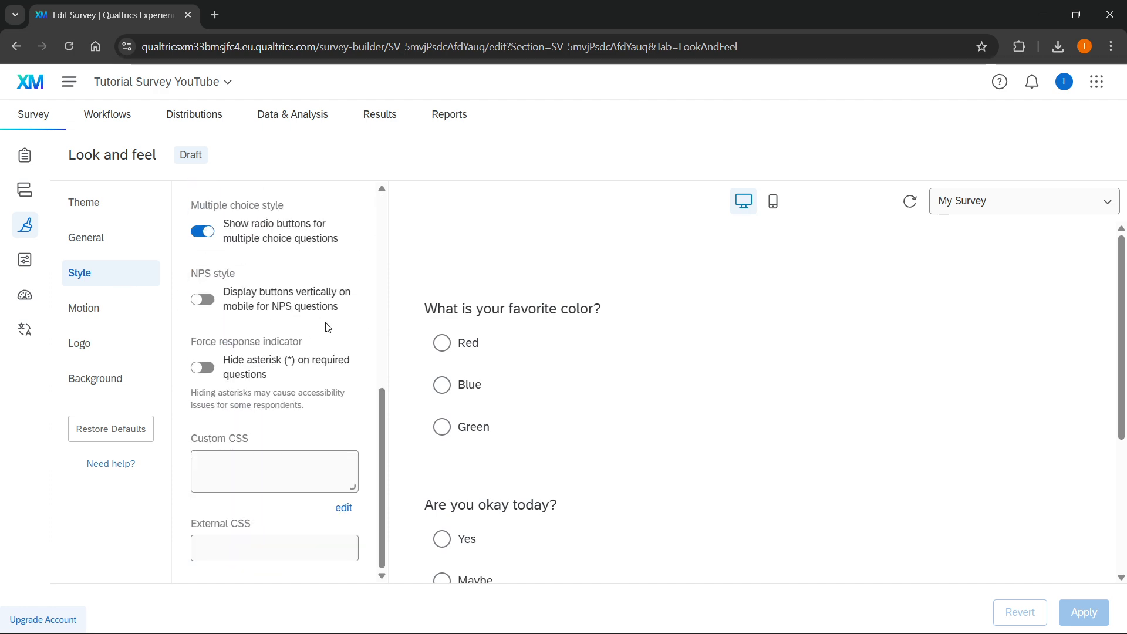
scroll(250, 282, up, 10)
Set the survey's primary color to bright green #41F119 and apply the style change
click(208, 268)
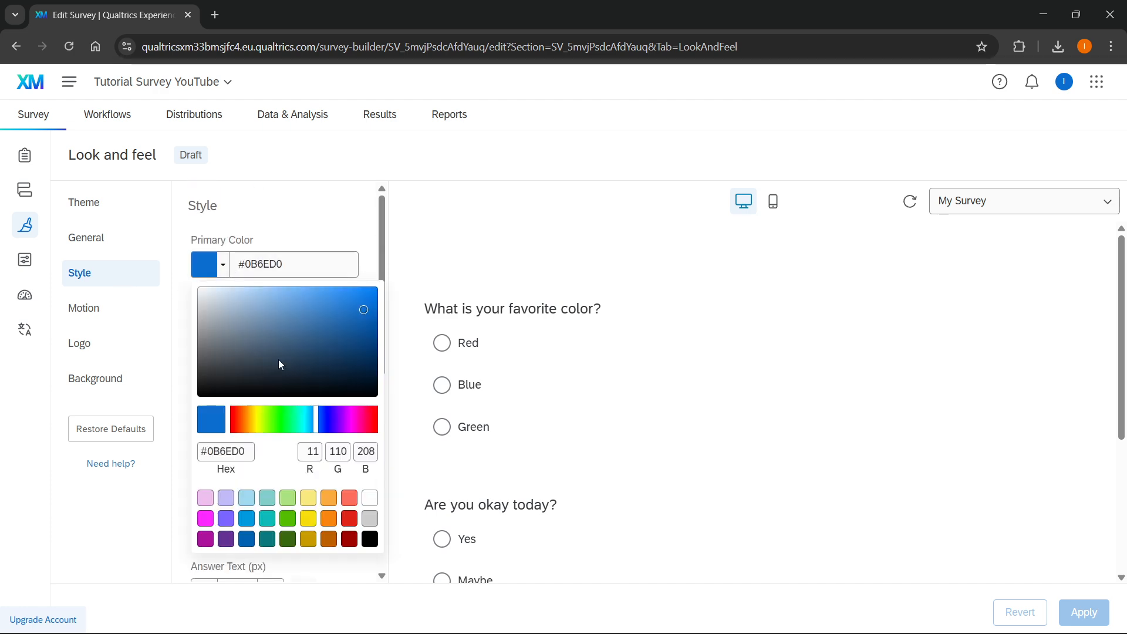
click(276, 420)
click(355, 298)
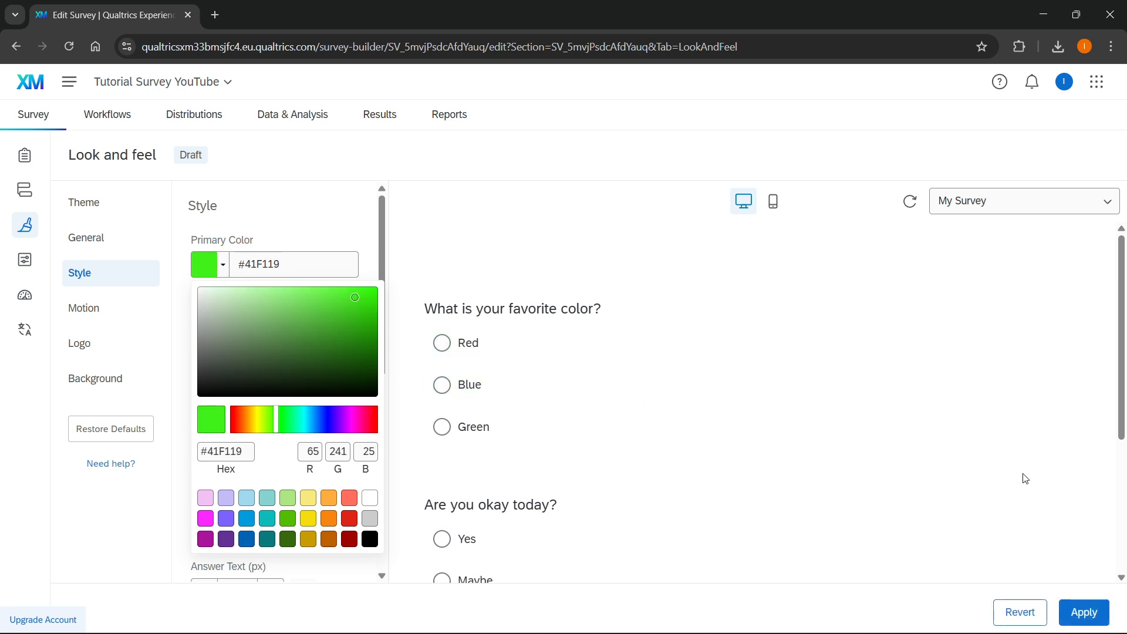
click(1084, 613)
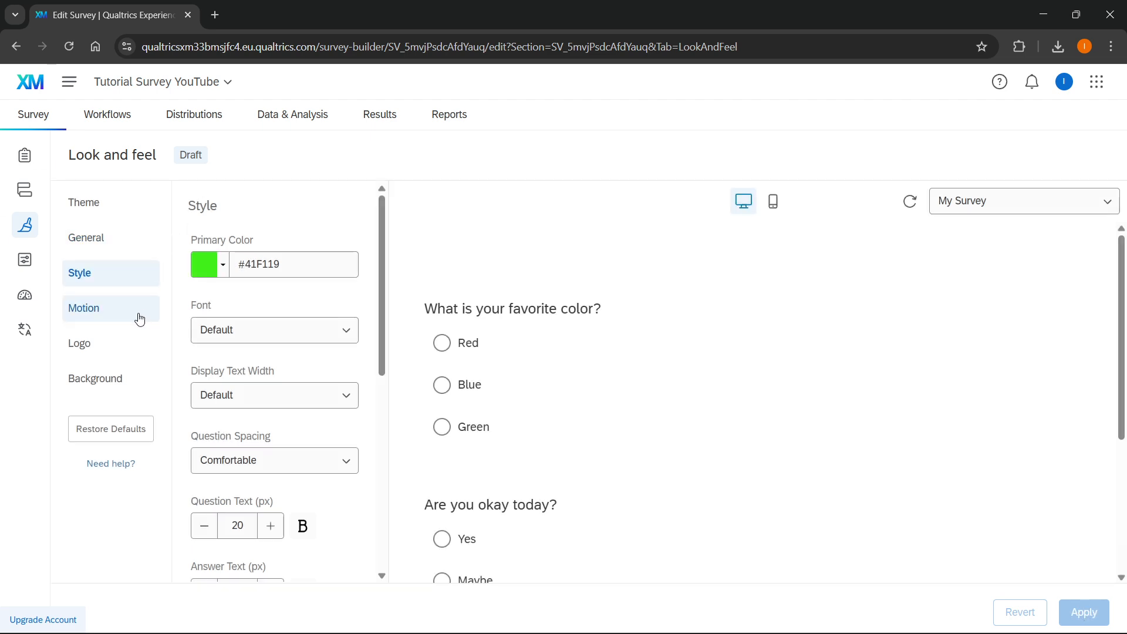
Review the survey's General, Responses and Security options, followed by its quotas and translations
click(24, 259)
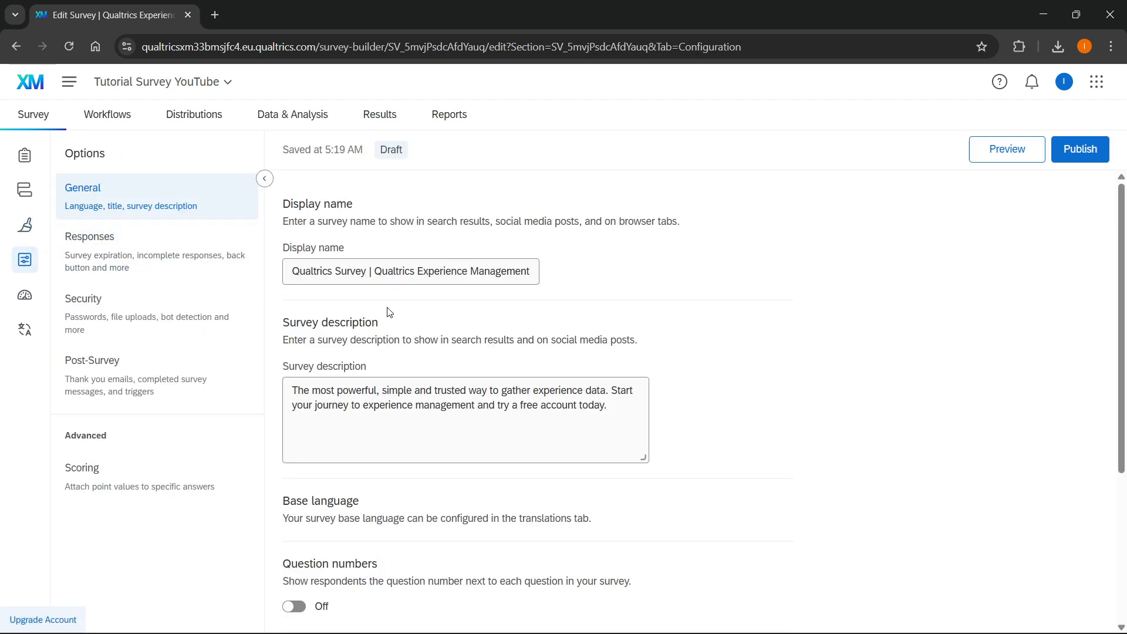
scroll(495, 314, down, 3)
scroll(495, 306, up, 3)
scroll(405, 288, down, 4)
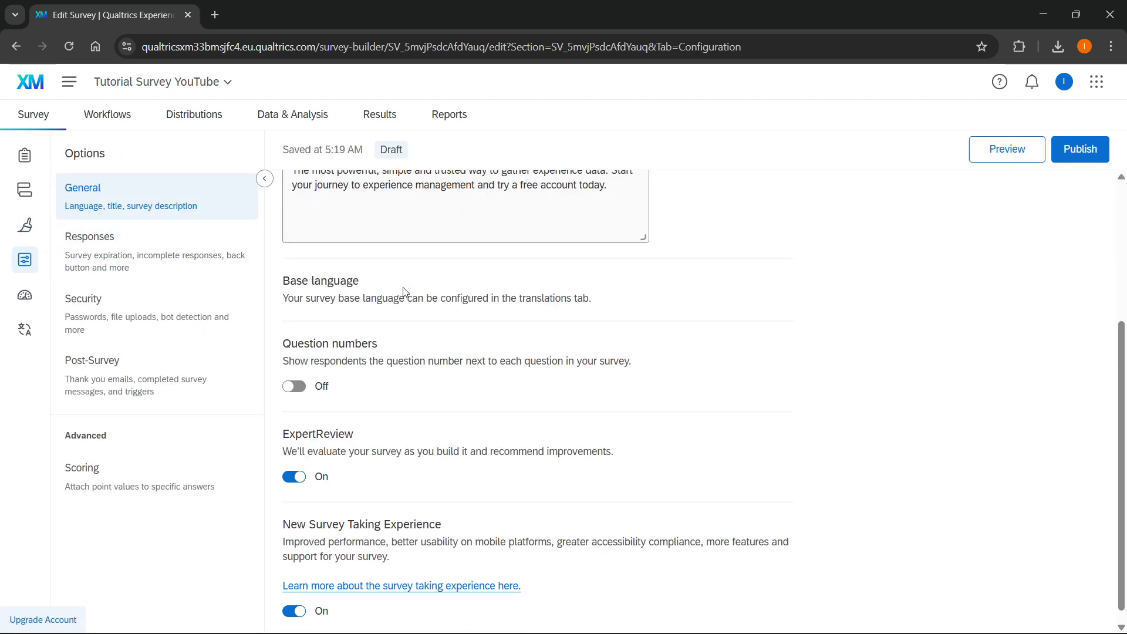
click(169, 269)
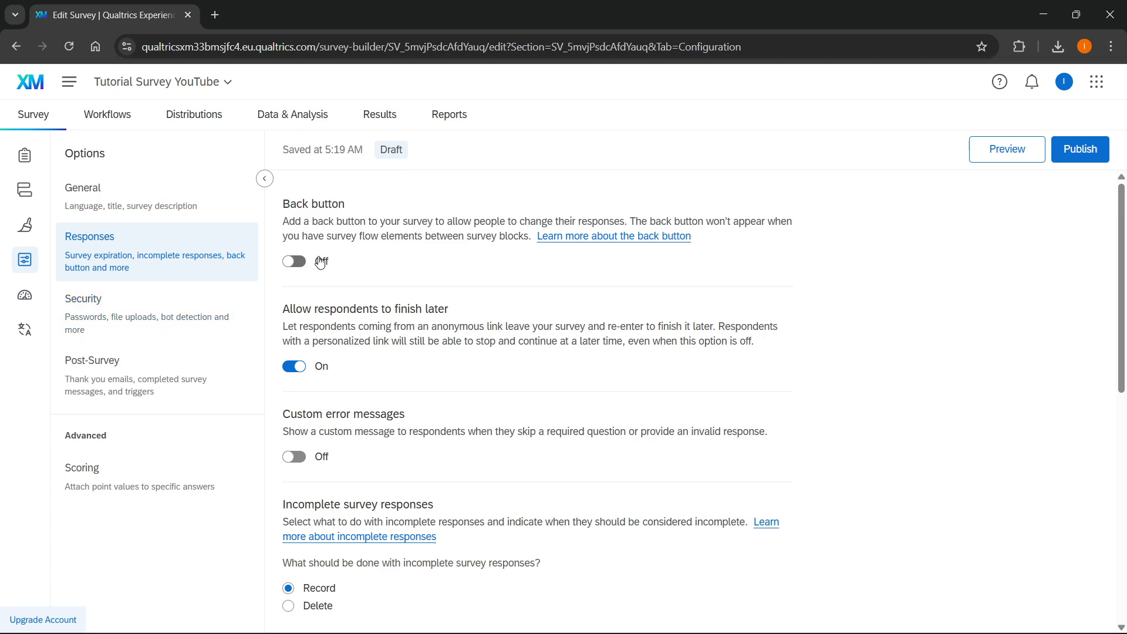
scroll(306, 359, down, 3)
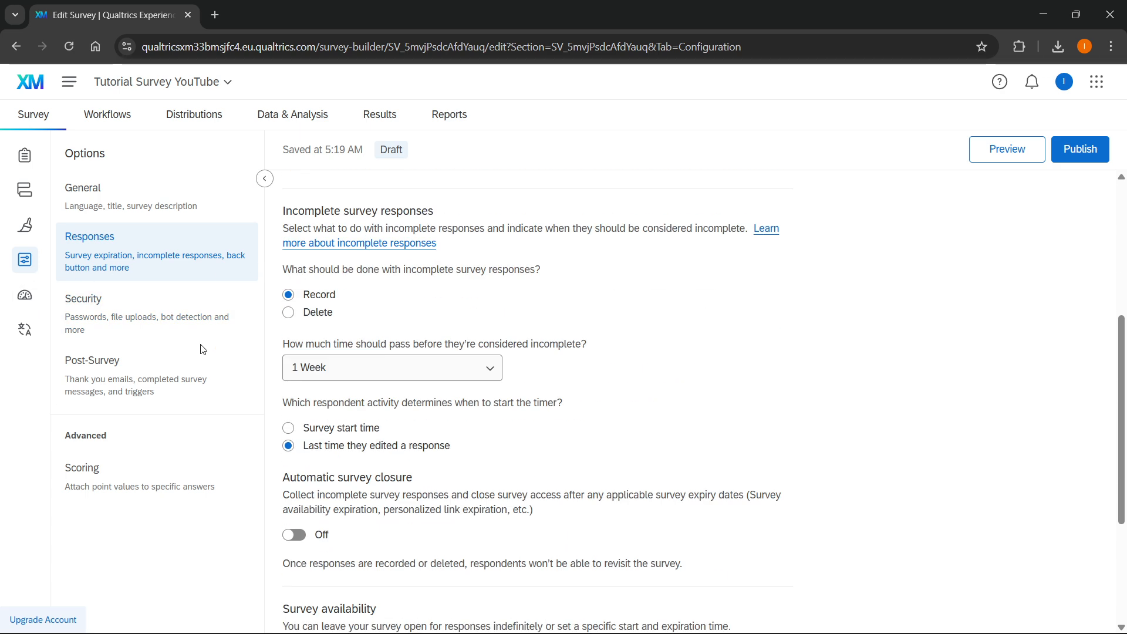
click(133, 317)
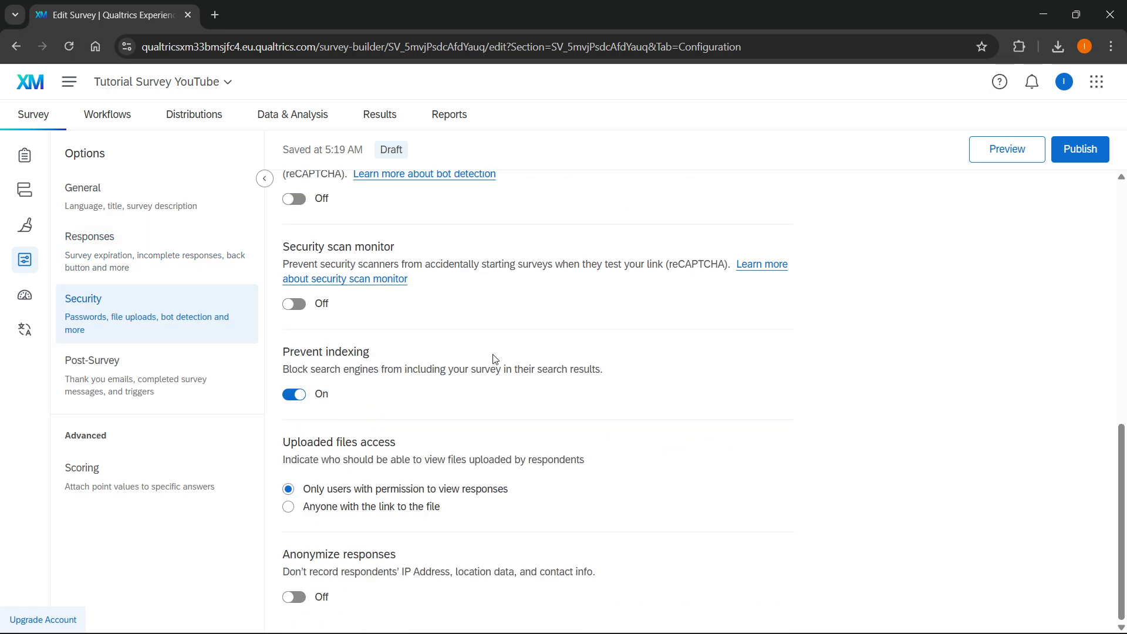
click(24, 301)
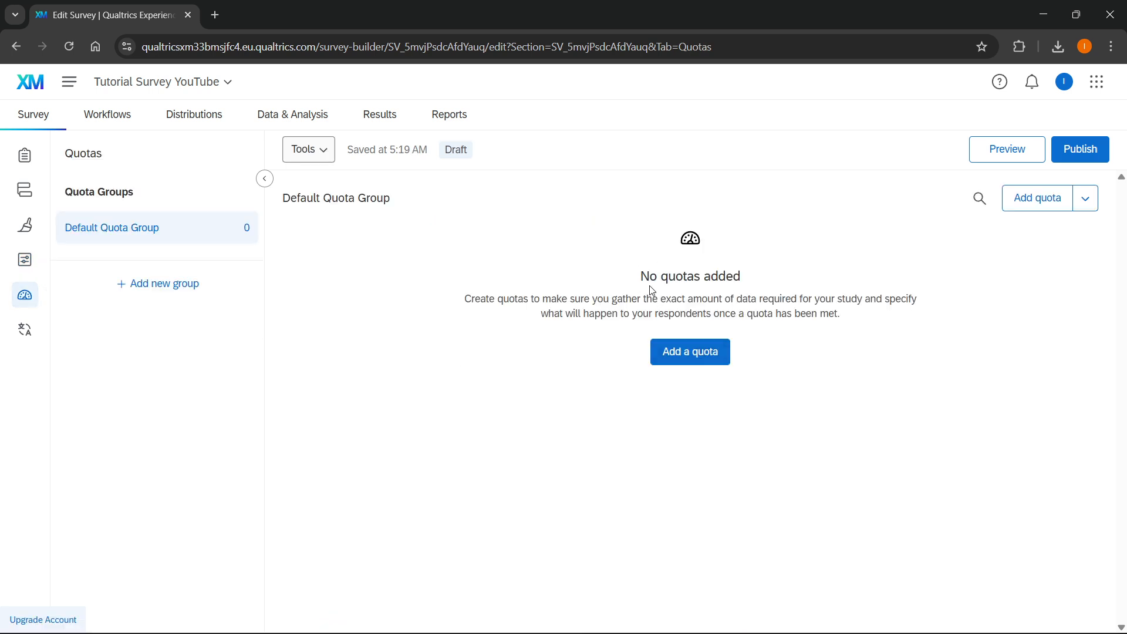
click(29, 338)
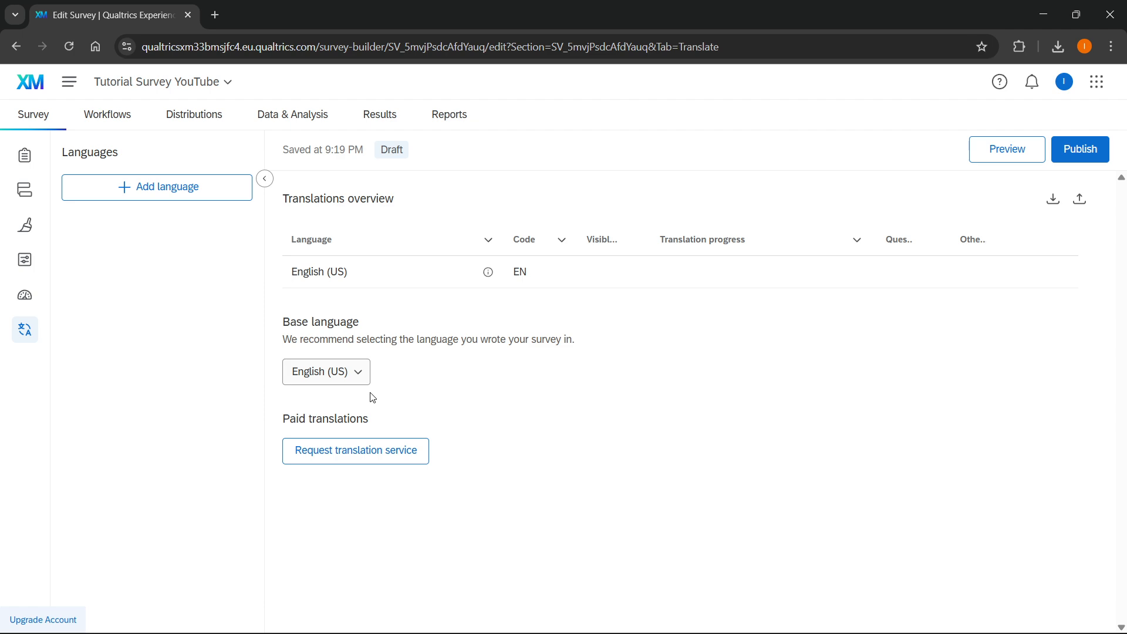
Return to the survey builder and look over all questions from the first block to the end of the survey
click(24, 154)
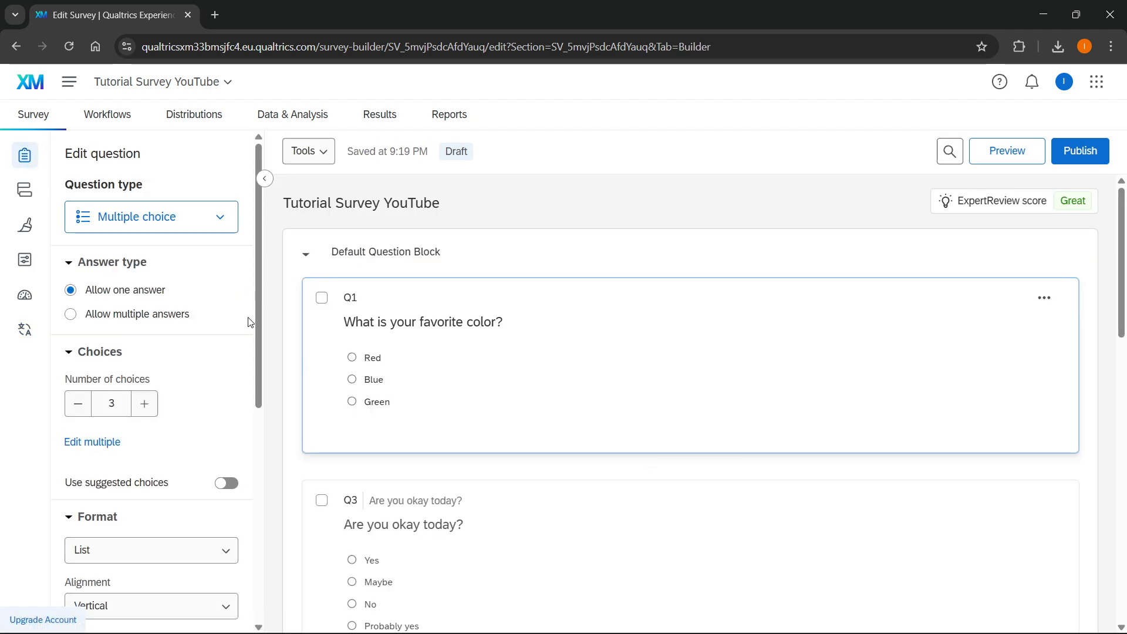
scroll(326, 335, down, 10)
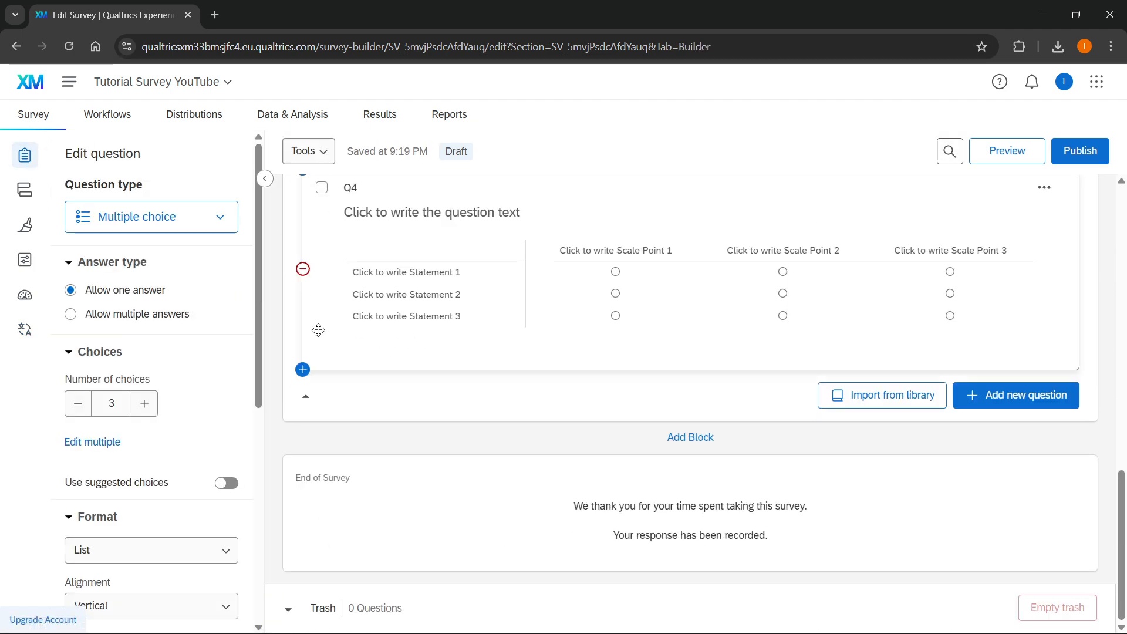
scroll(327, 323, up, 10)
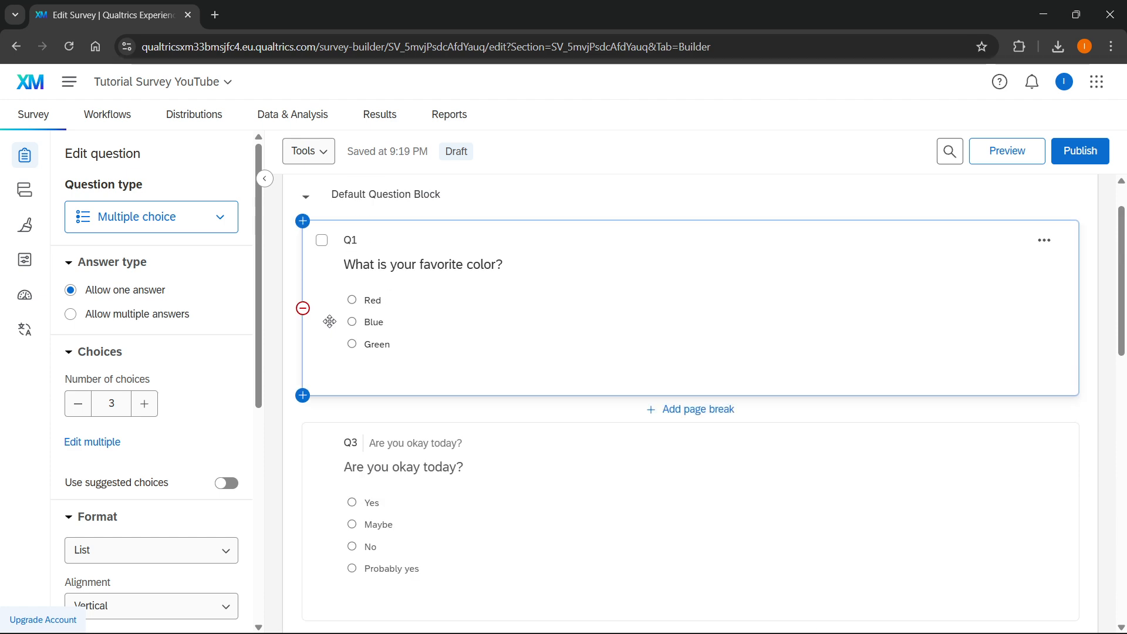
scroll(355, 315, down, 10)
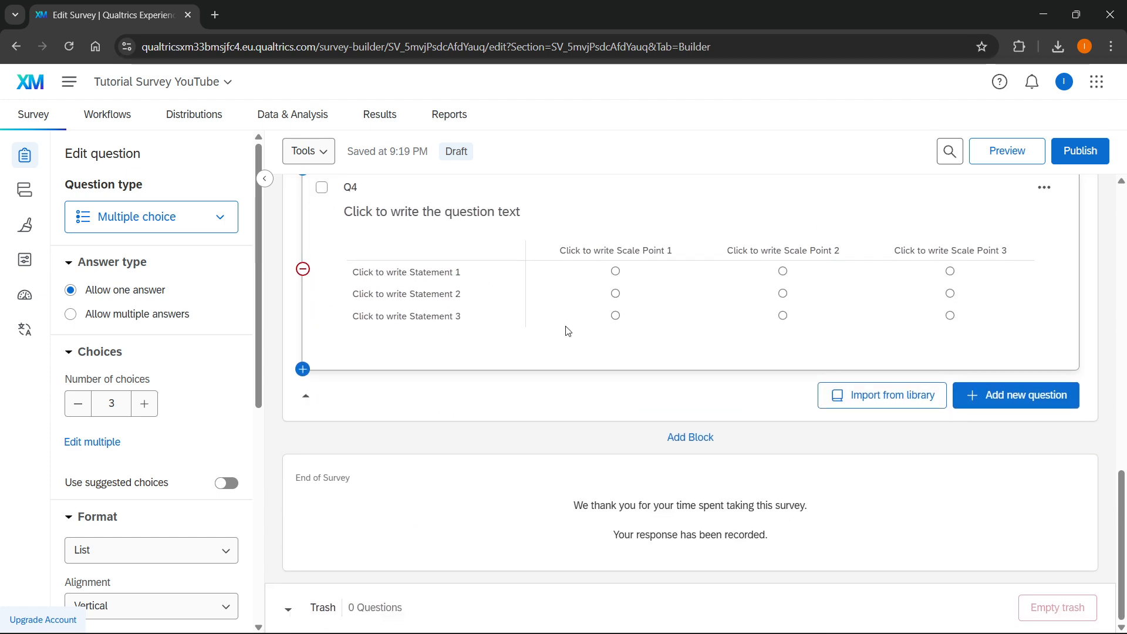
scroll(565, 326, up, 5)
scroll(565, 327, up, 10)
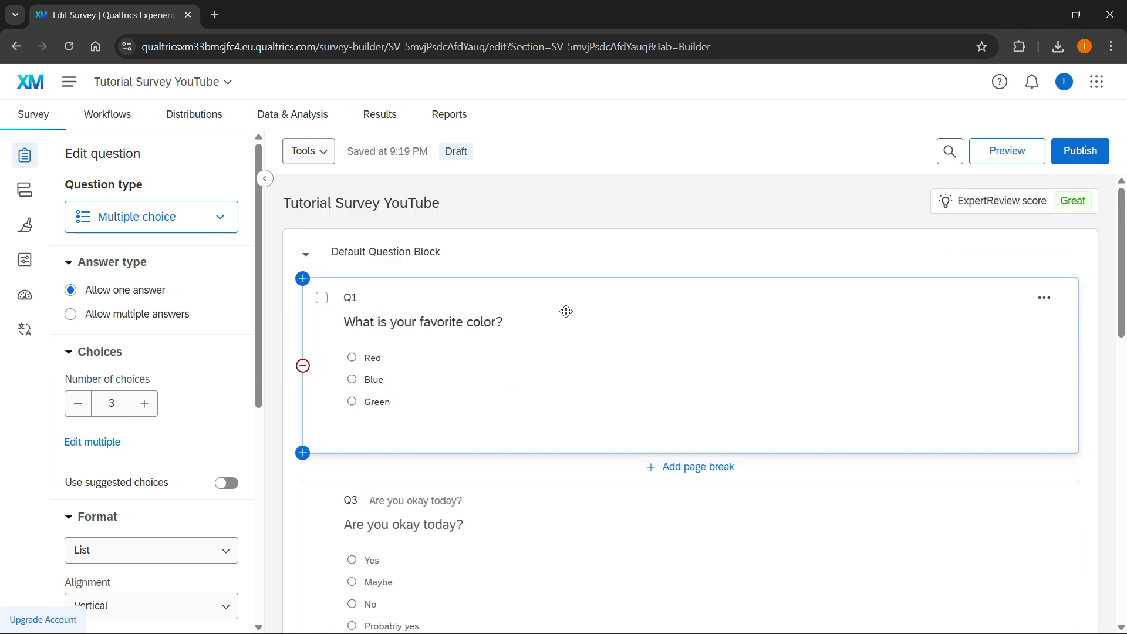
Open the survey preview and examine the first page of questions in the desktop and mobile views
click(994, 162)
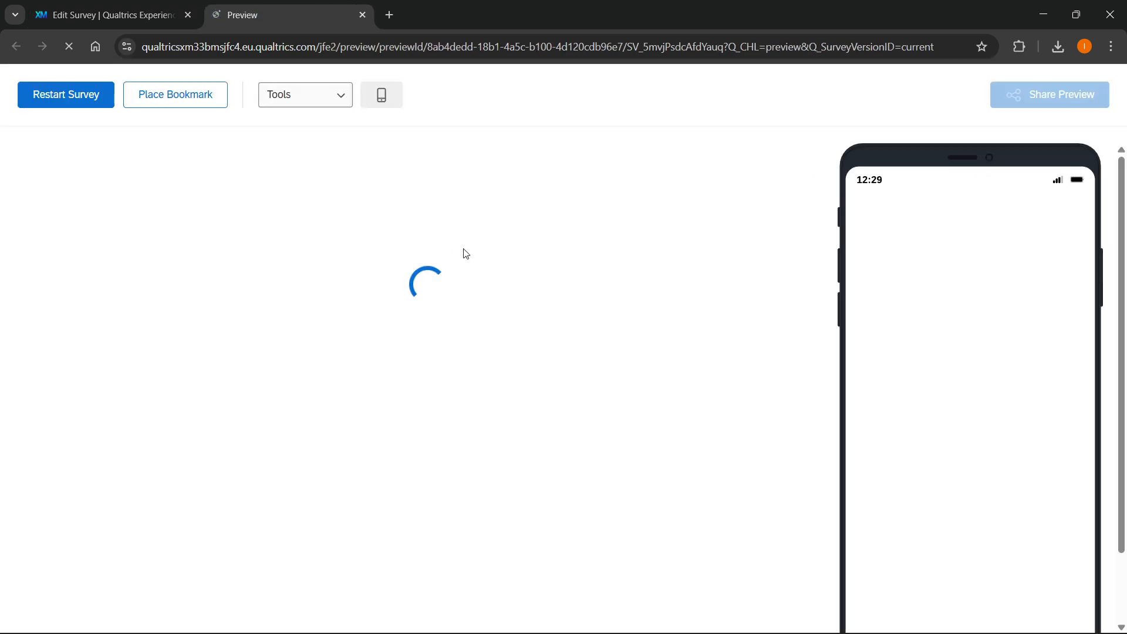
scroll(352, 249, down, 2)
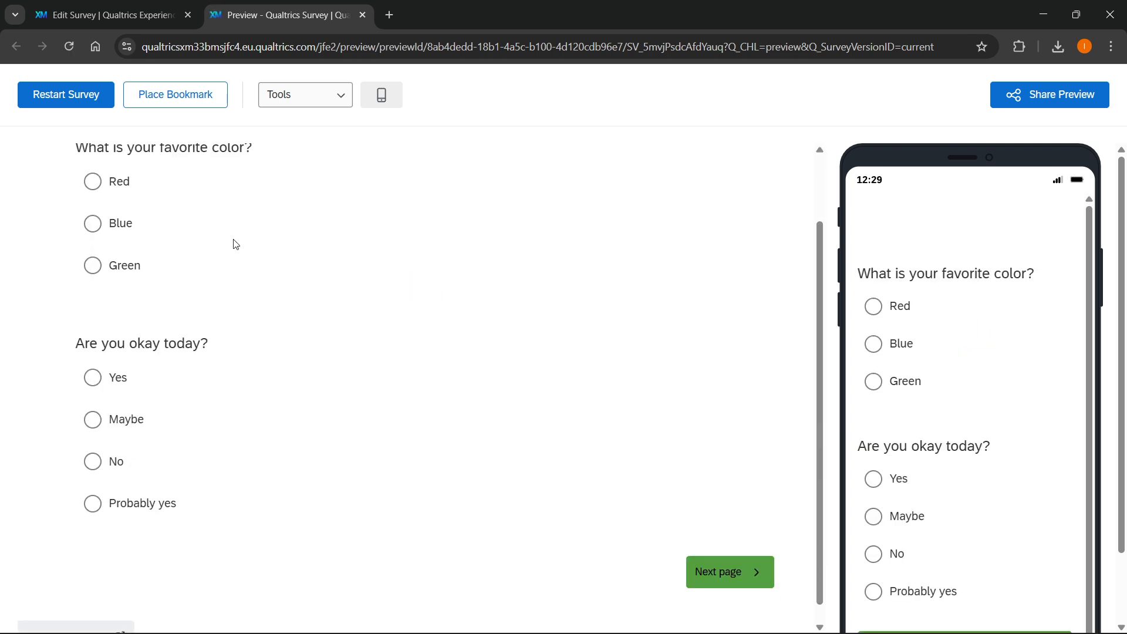
scroll(223, 241, up, 2)
scroll(201, 249, down, 1)
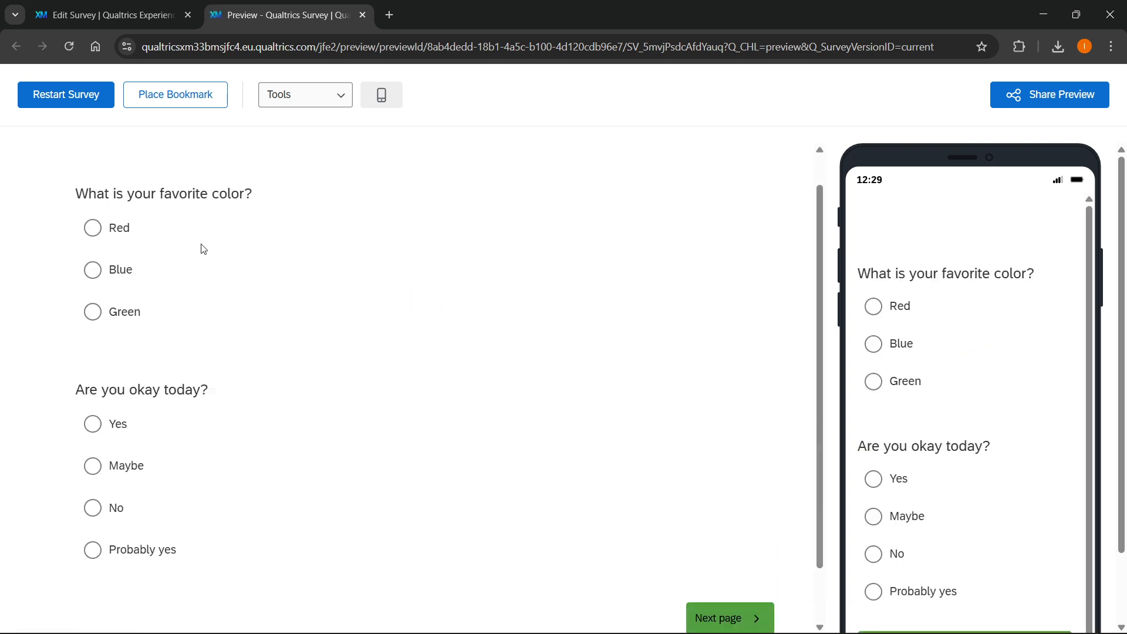
scroll(148, 264, up, 1)
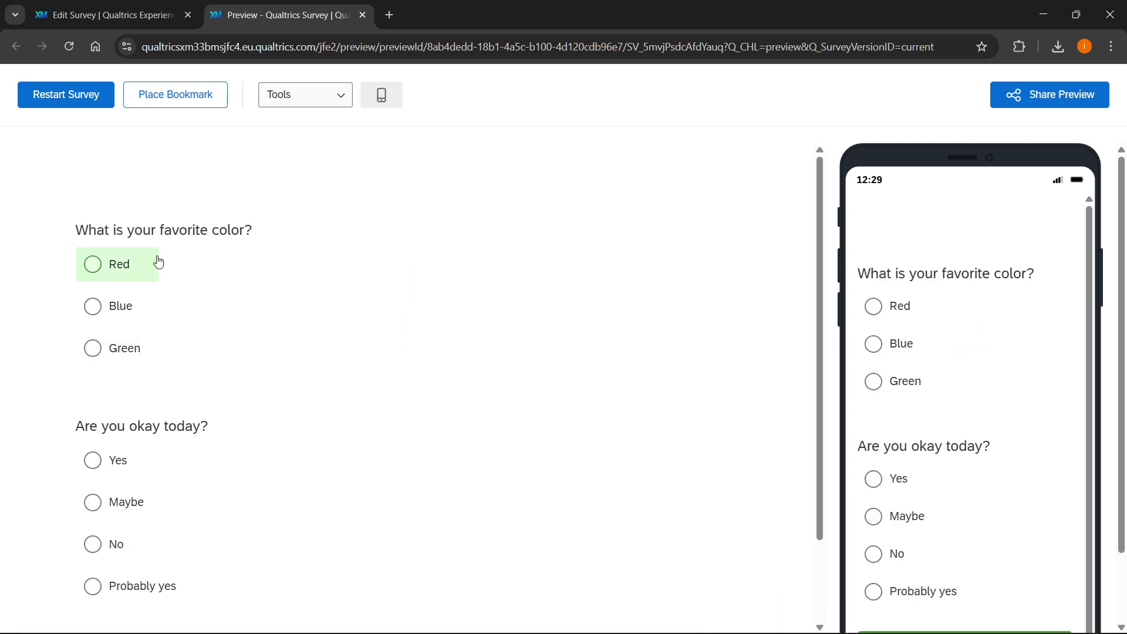
In the preview, answer Red for the favorite color and Maybe for "Are you okay today?", and advance to the next page
click(112, 263)
scroll(130, 395, down, 2)
click(125, 399)
click(750, 552)
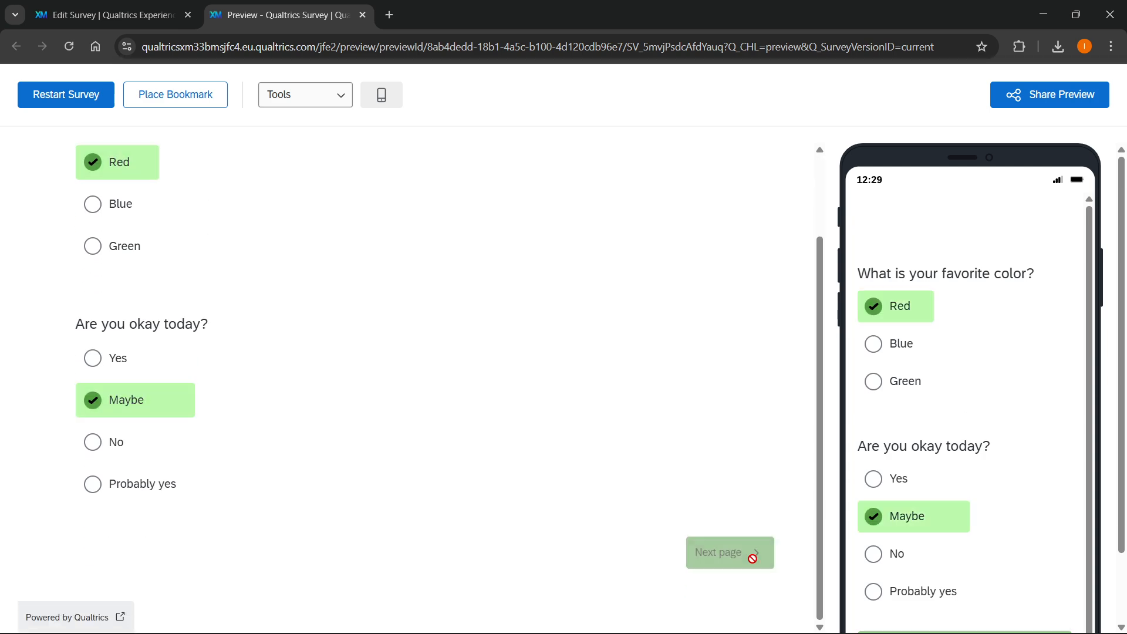
Answer the matrix with Scale Point 1 for Statements 1 and 2 and Scale Point 2 for Statement 3, submit, and close the preview
click(308, 384)
click(317, 432)
click(490, 478)
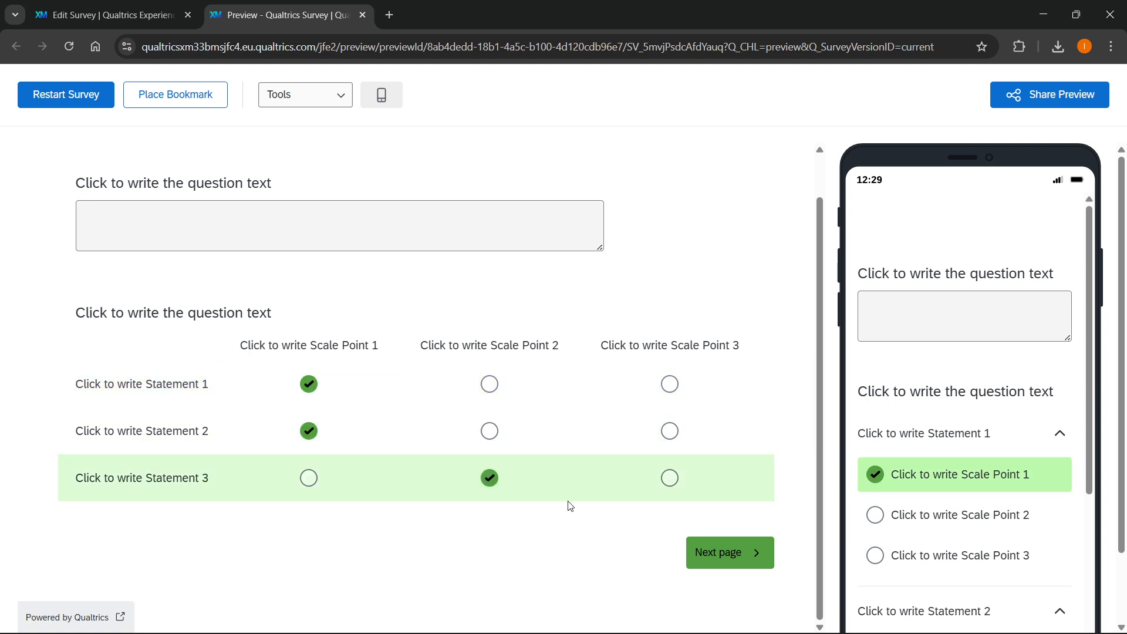
click(755, 552)
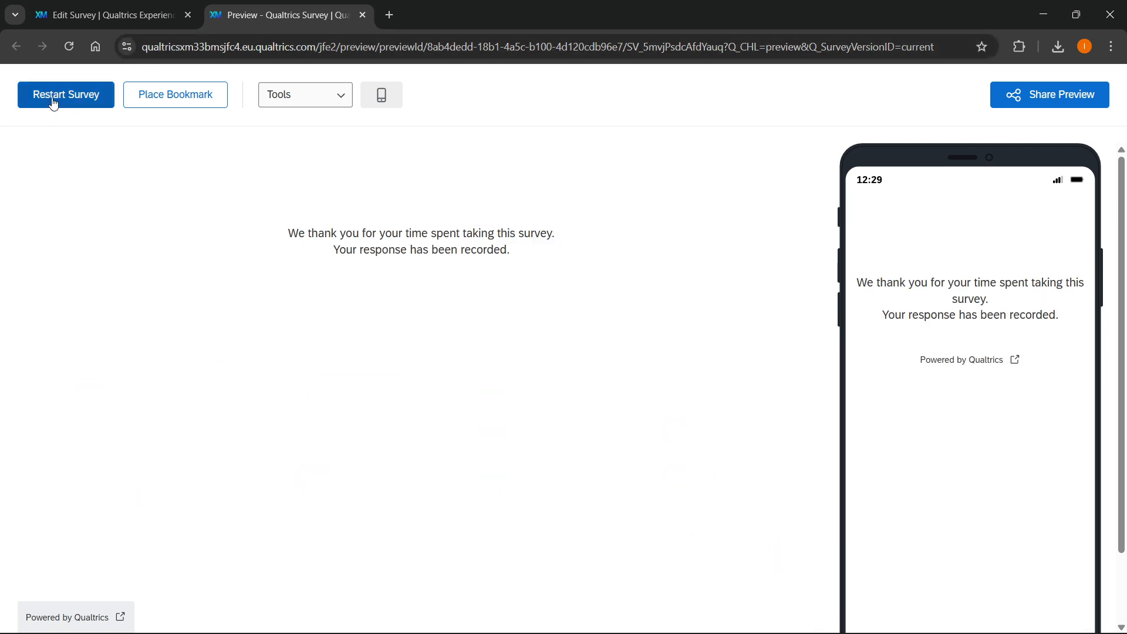
middle_click(303, 3)
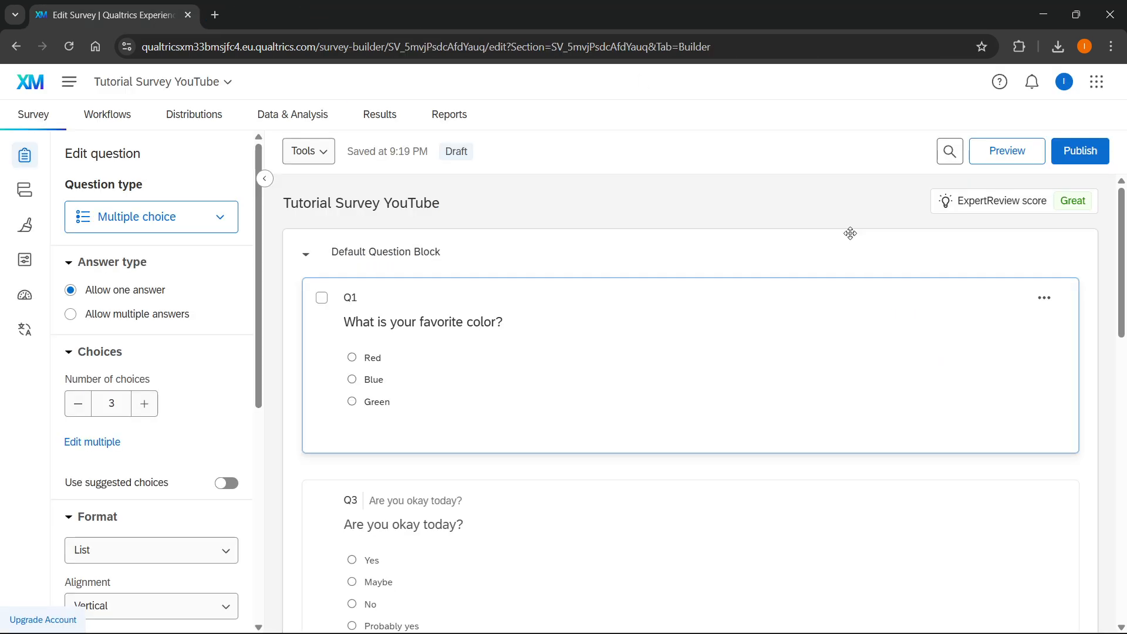
Publish and activate the survey with the description "User-published version", and dismiss the confirmation
click(1066, 156)
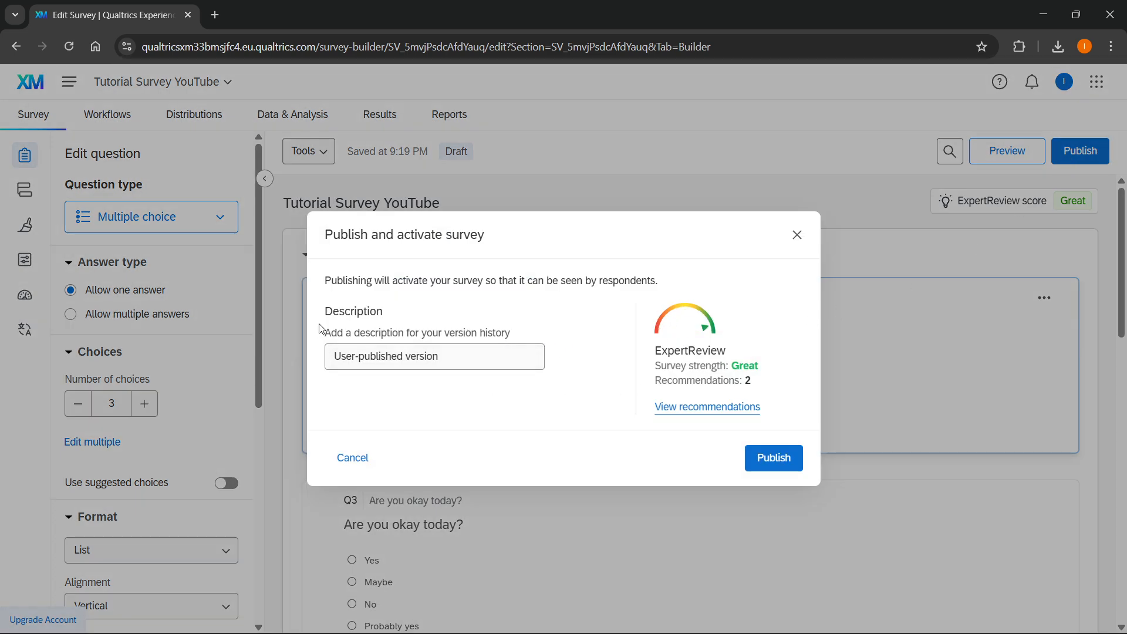
click(770, 457)
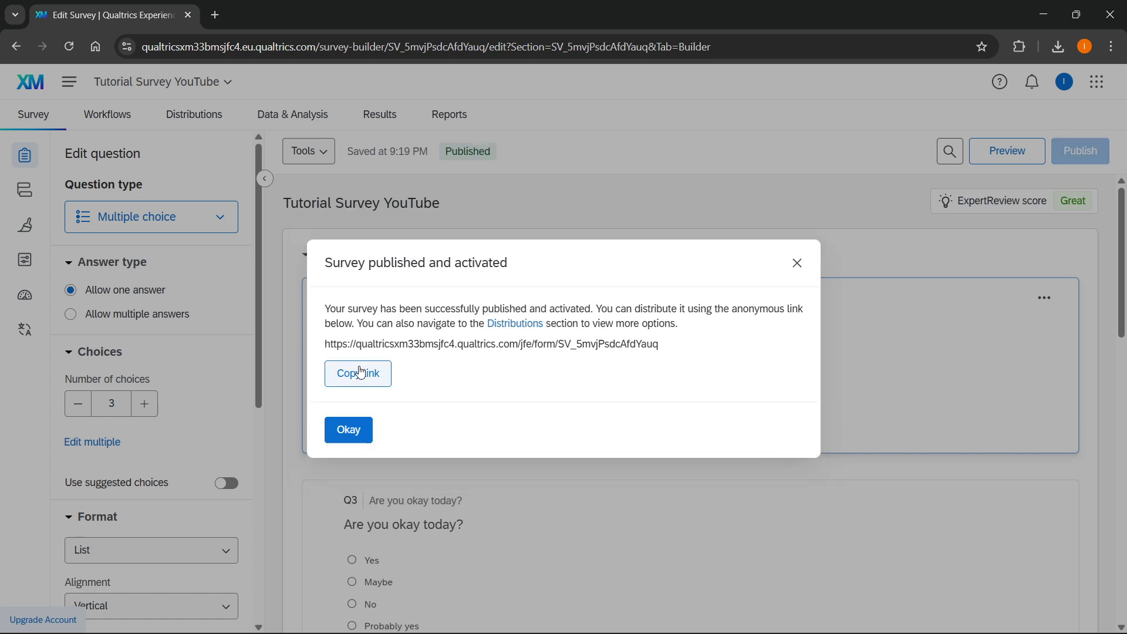
click(793, 265)
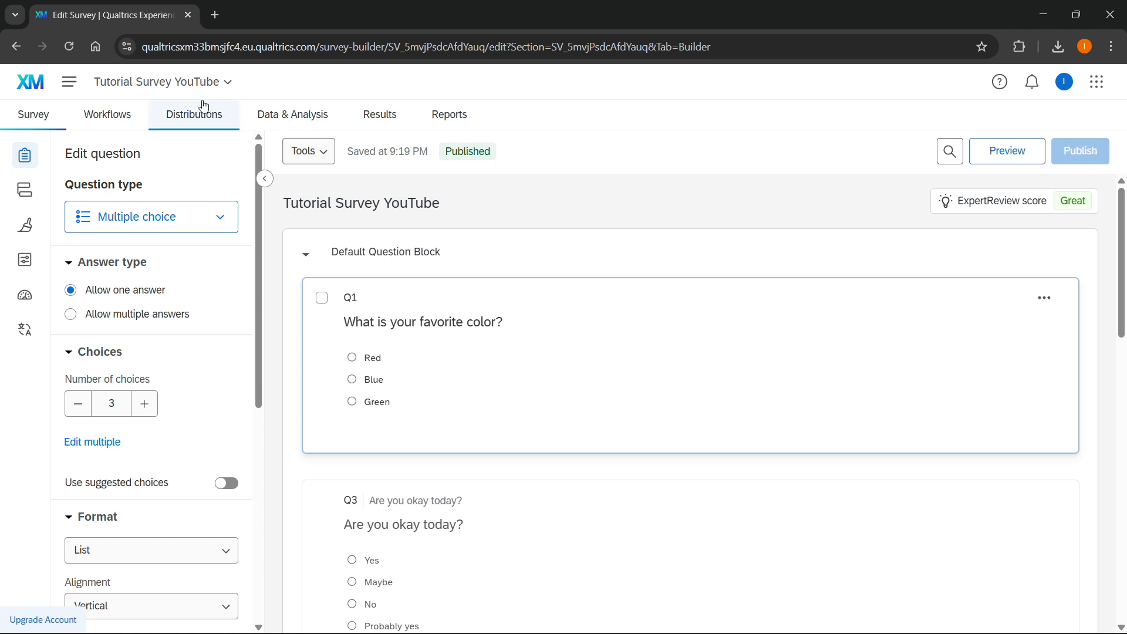
Look through the project's Workflows, Distributions, Data & Analysis, Results and Reports sections, and return to the Survey section
click(115, 115)
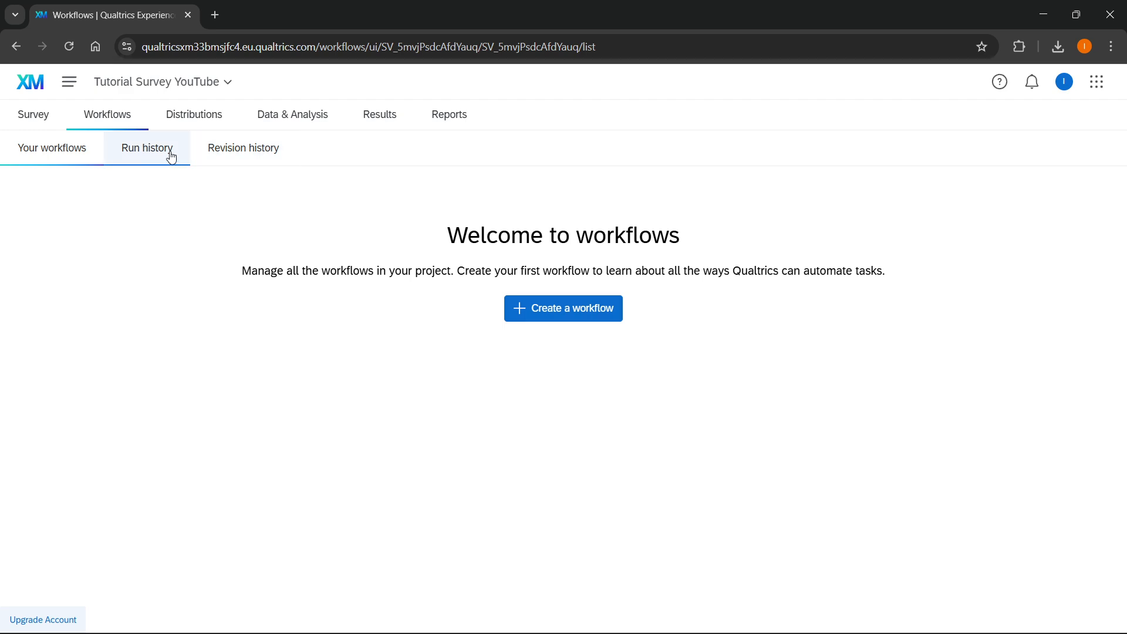
click(195, 114)
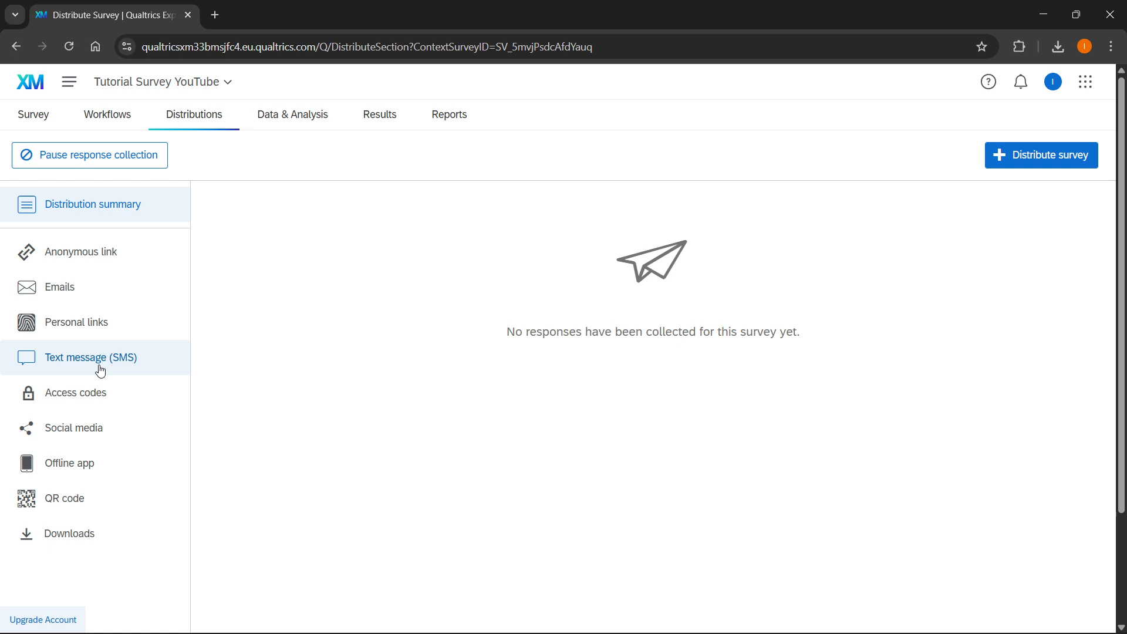
click(290, 118)
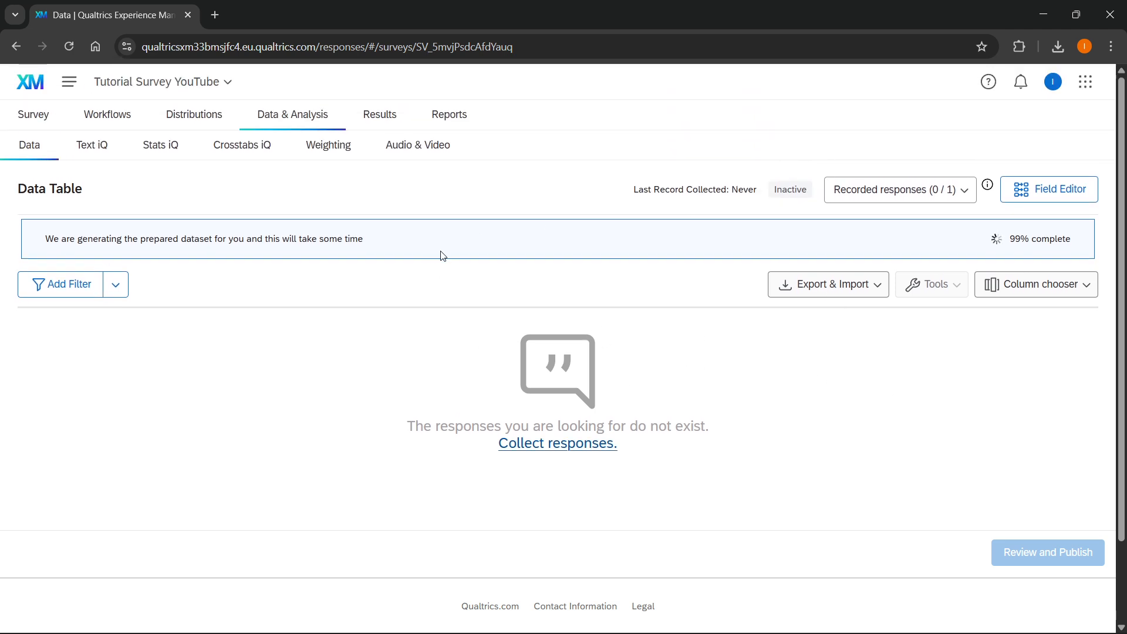
scroll(470, 352, down, 2)
scroll(503, 431, up, 2)
click(383, 115)
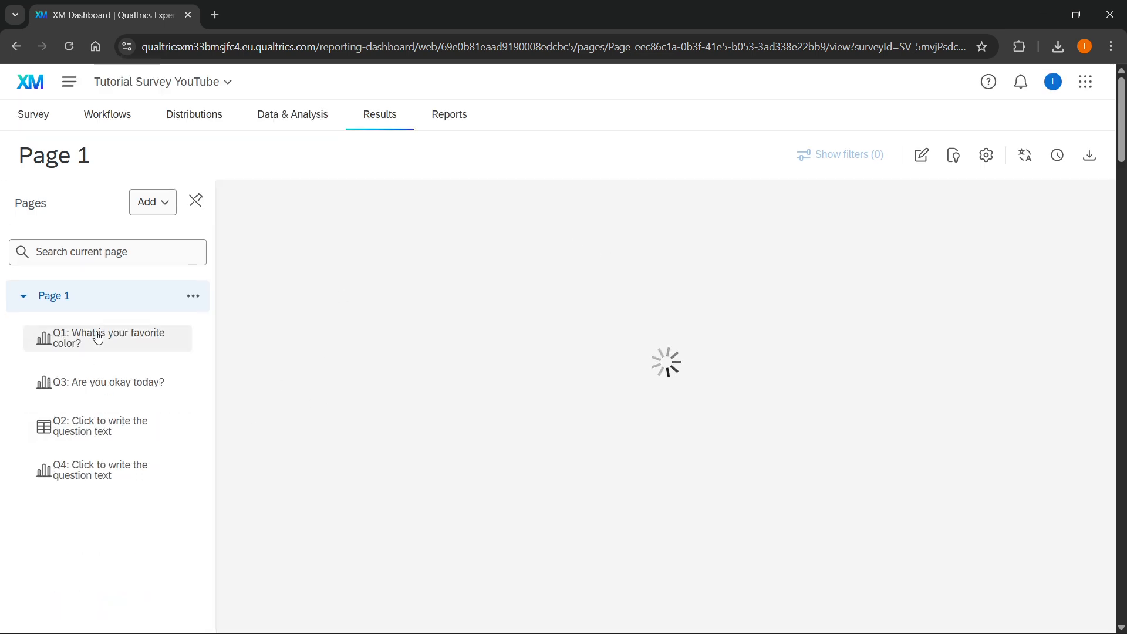
click(451, 125)
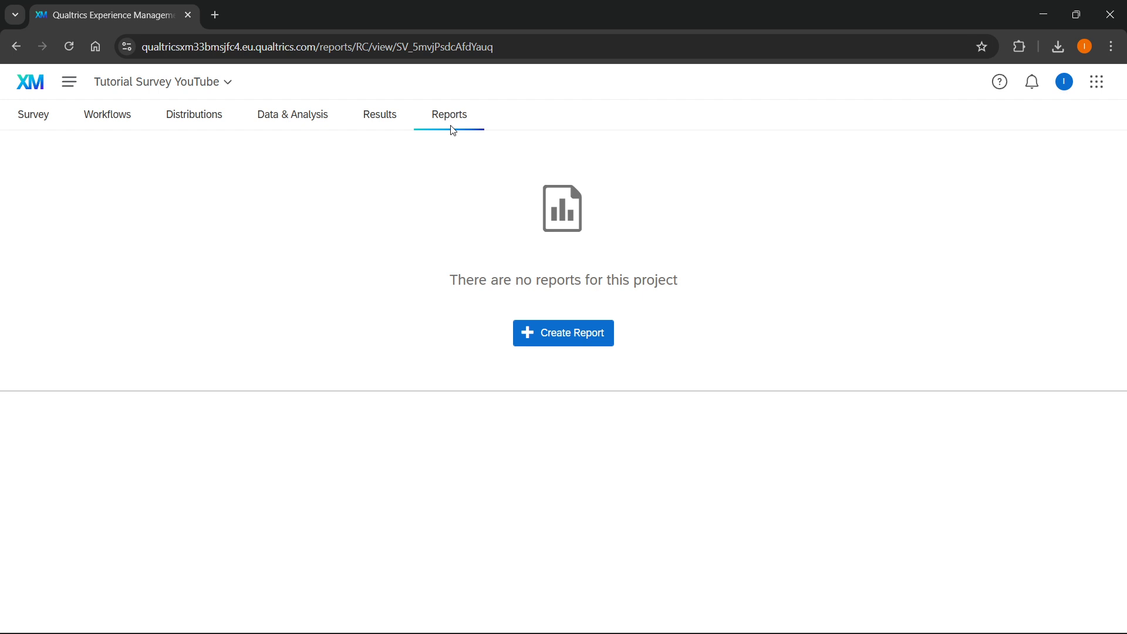
click(47, 122)
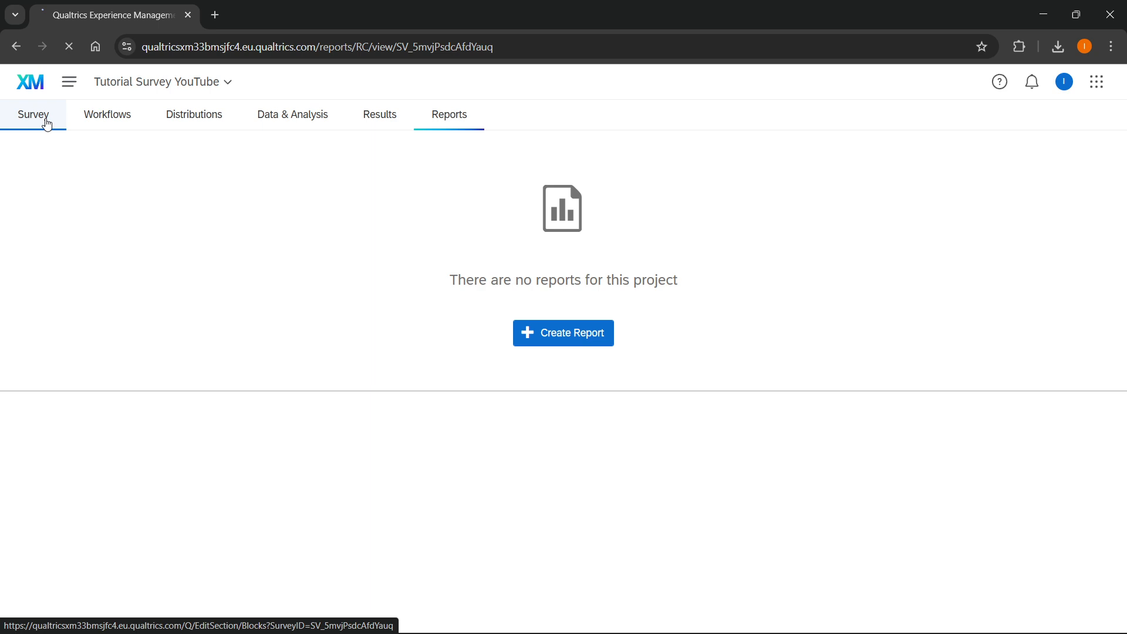